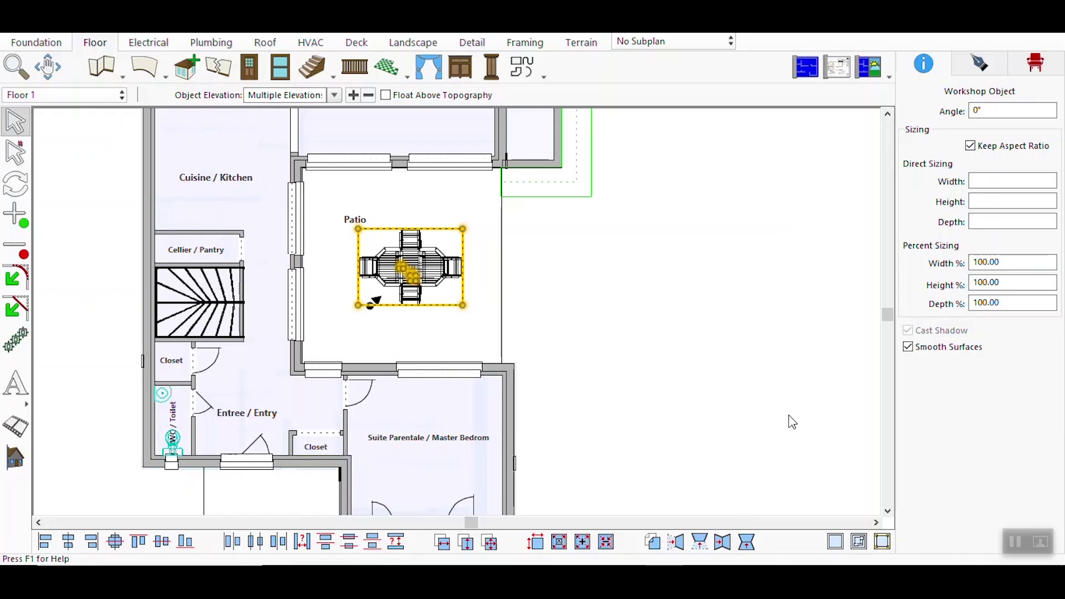
Show the patio in the split 2D/3D view
left_click(891, 78)
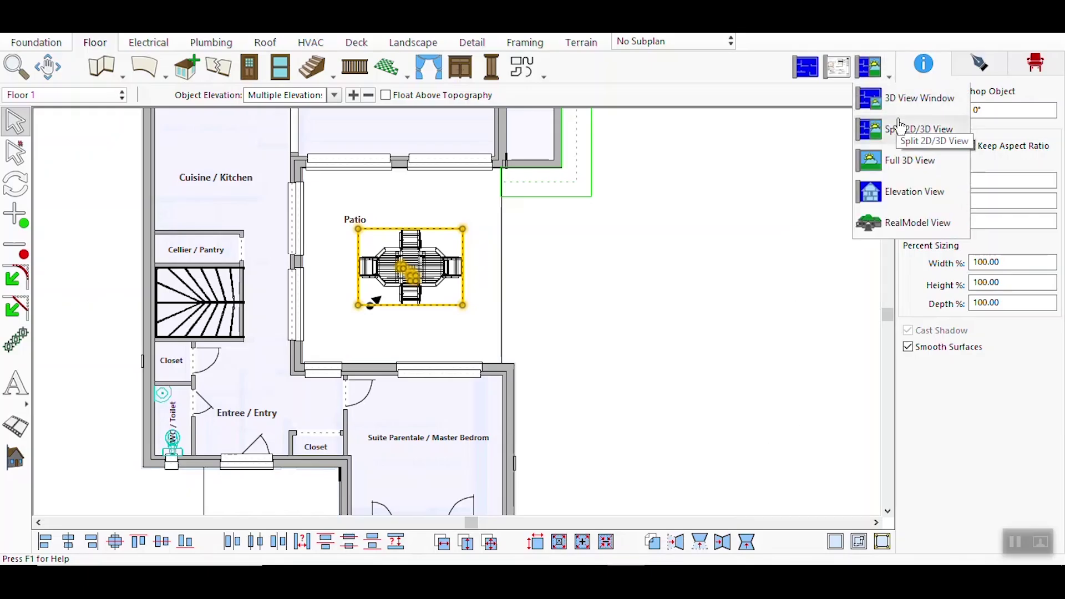
left_click(904, 128)
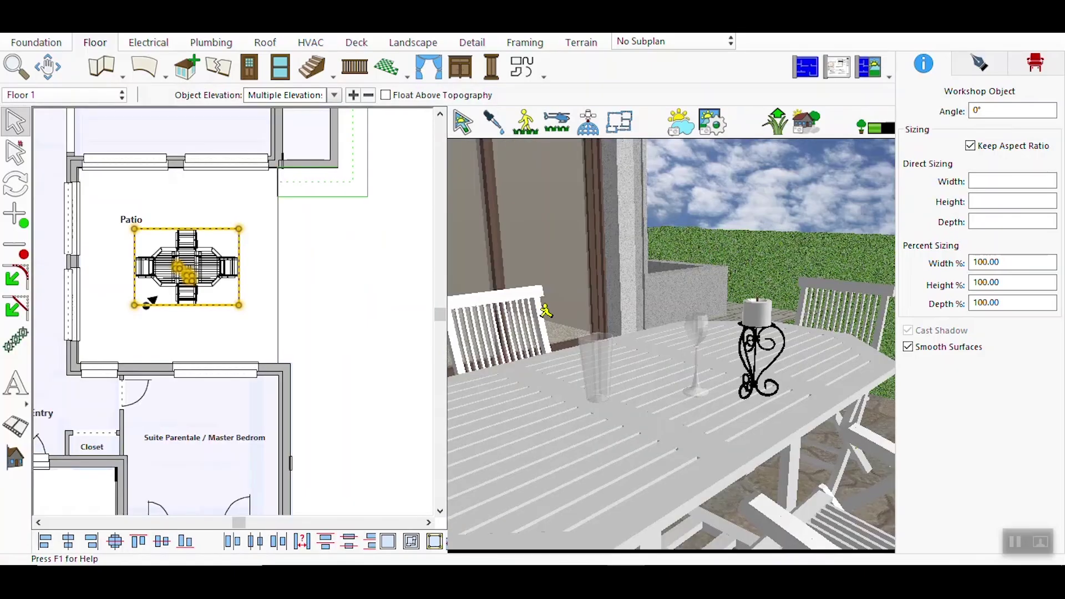
Configure the photo rendering options with the depth of field blur at No Blur and the denoiser set to High
left_click(150, 25)
mouse_move(217, 146)
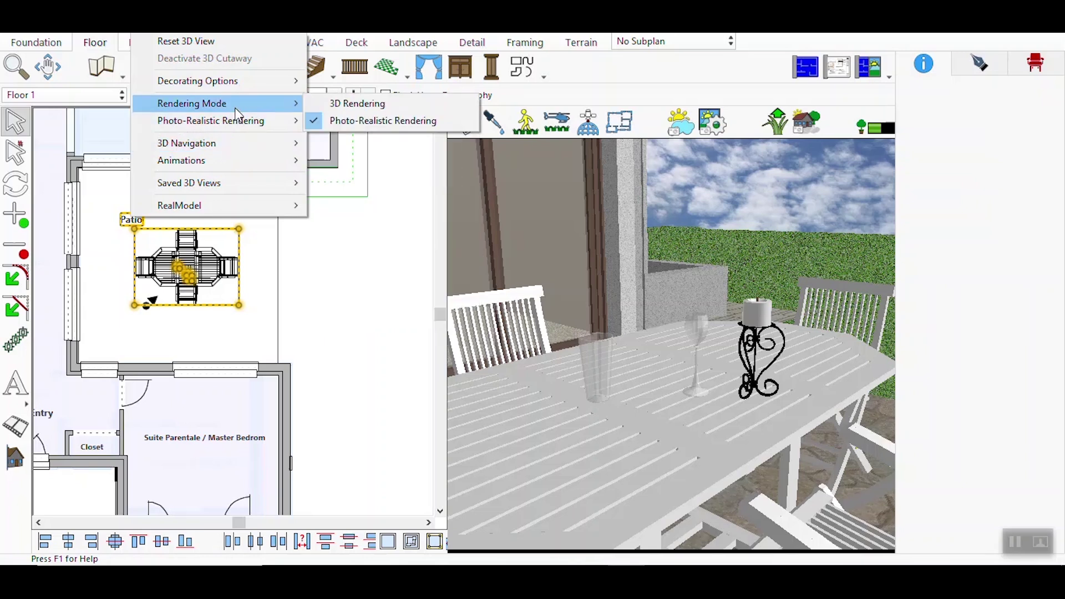
mouse_move(238, 117)
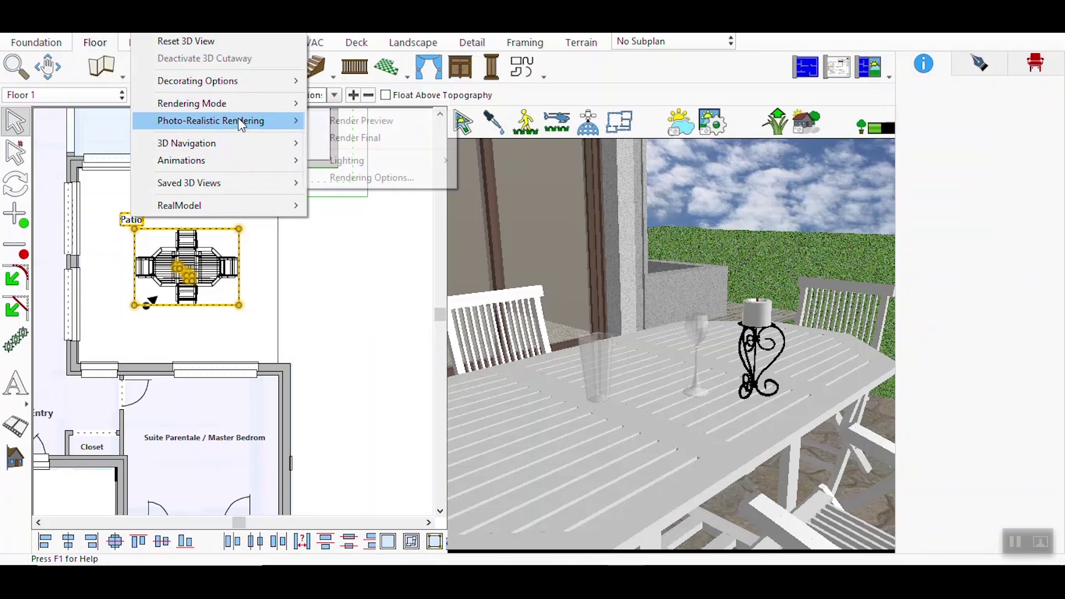
left_click(355, 176)
left_click(344, 294)
left_click_drag(503, 213, 489, 233)
left_click(580, 137)
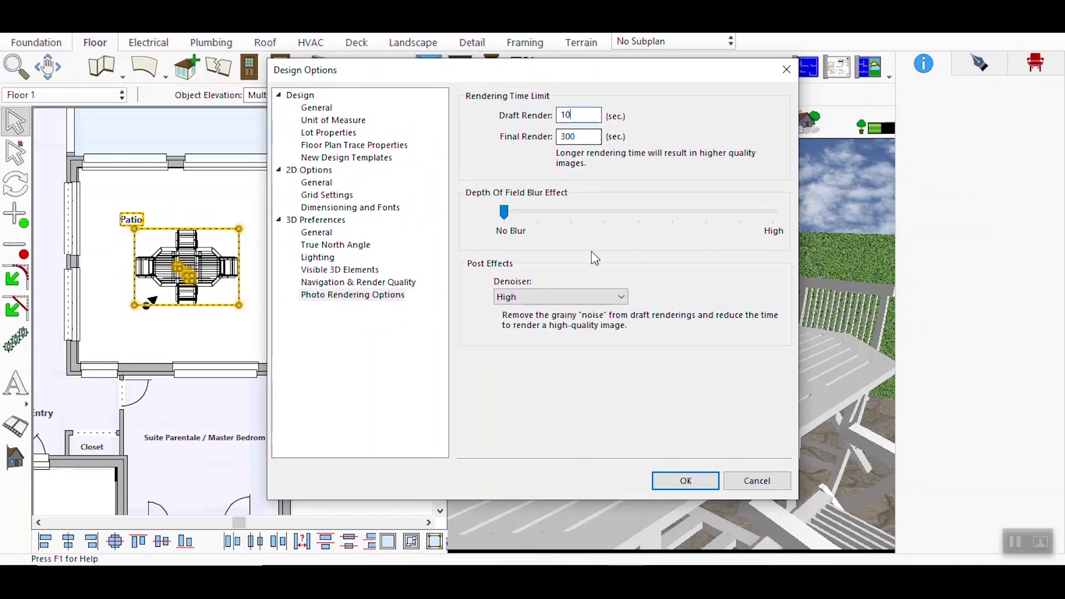
left_click(604, 297)
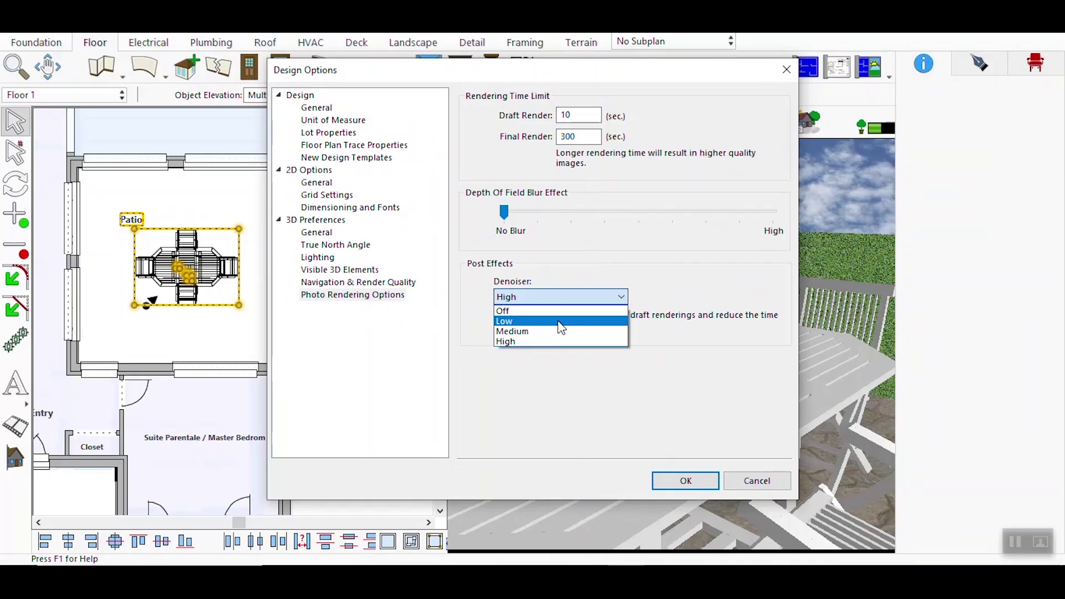
left_click(556, 342)
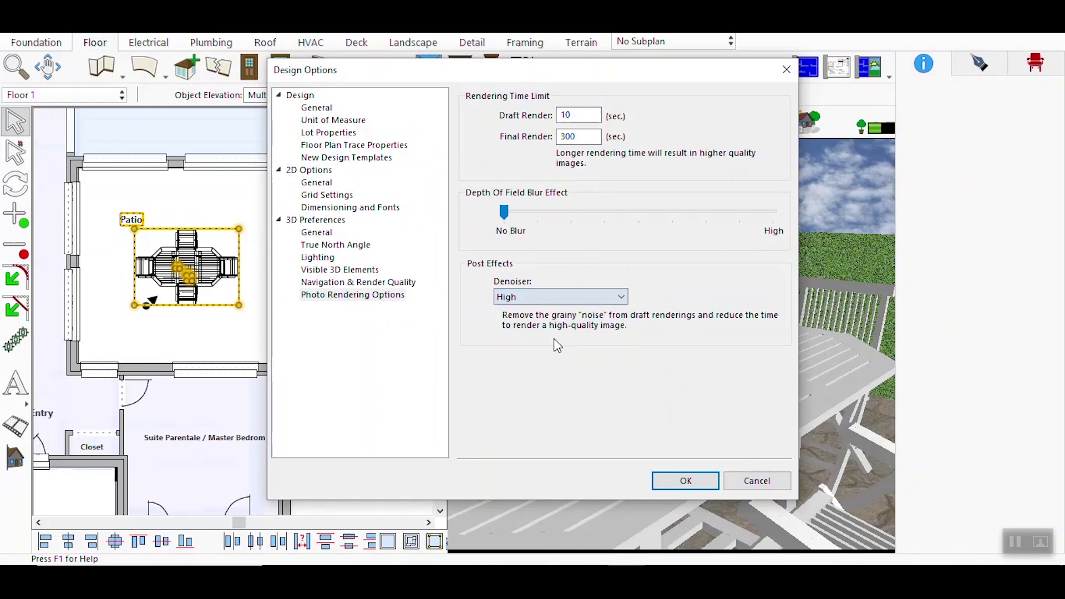
left_click(686, 481)
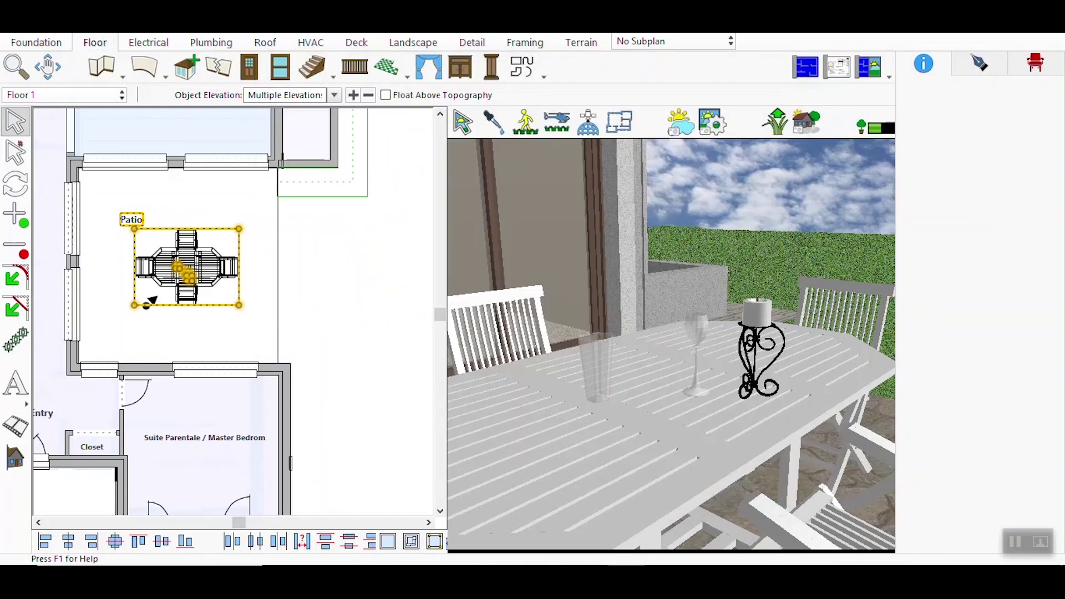
Render a photo-realistic preview of the patio table without depth of field blur
left_click(143, 25)
mouse_move(220, 124)
left_click(366, 121)
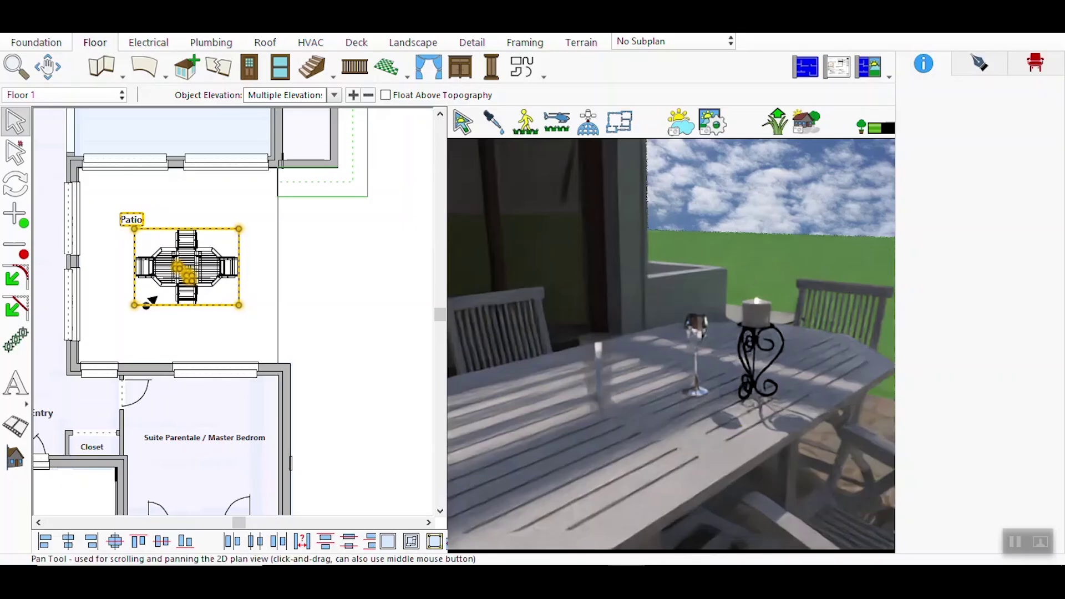
Set the depth of field blur effect to High in the photo rendering options
left_click(146, 23)
mouse_move(213, 121)
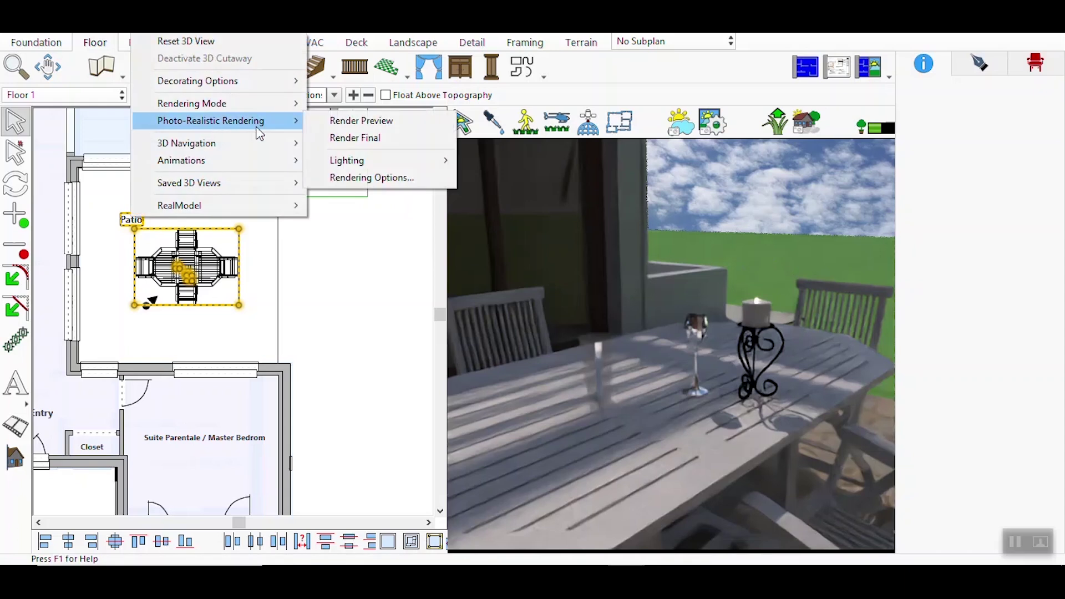
left_click(373, 178)
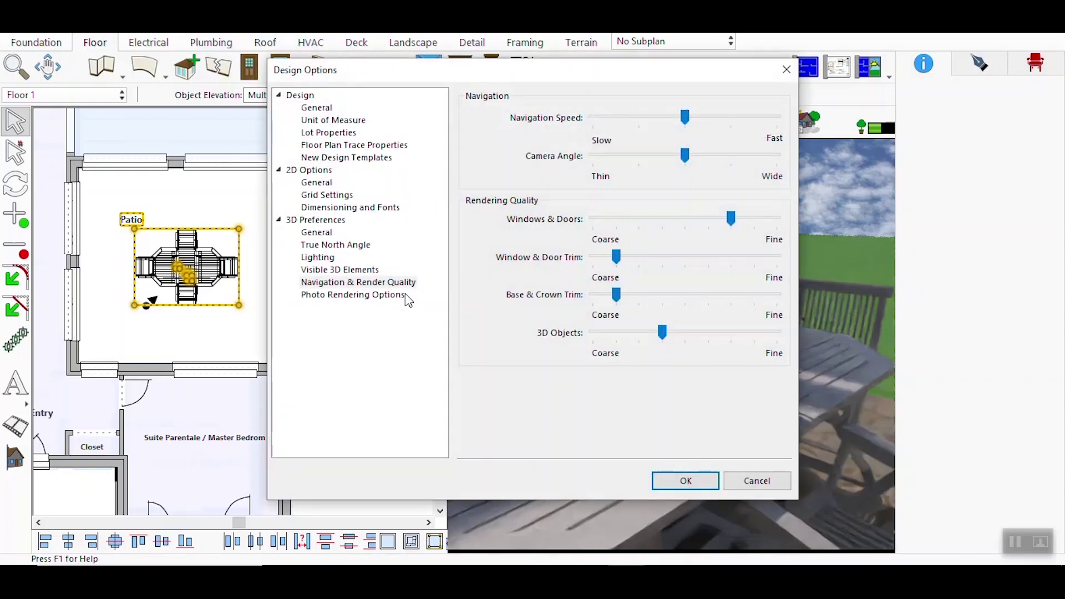
left_click(403, 294)
left_click_drag(506, 215, 784, 232)
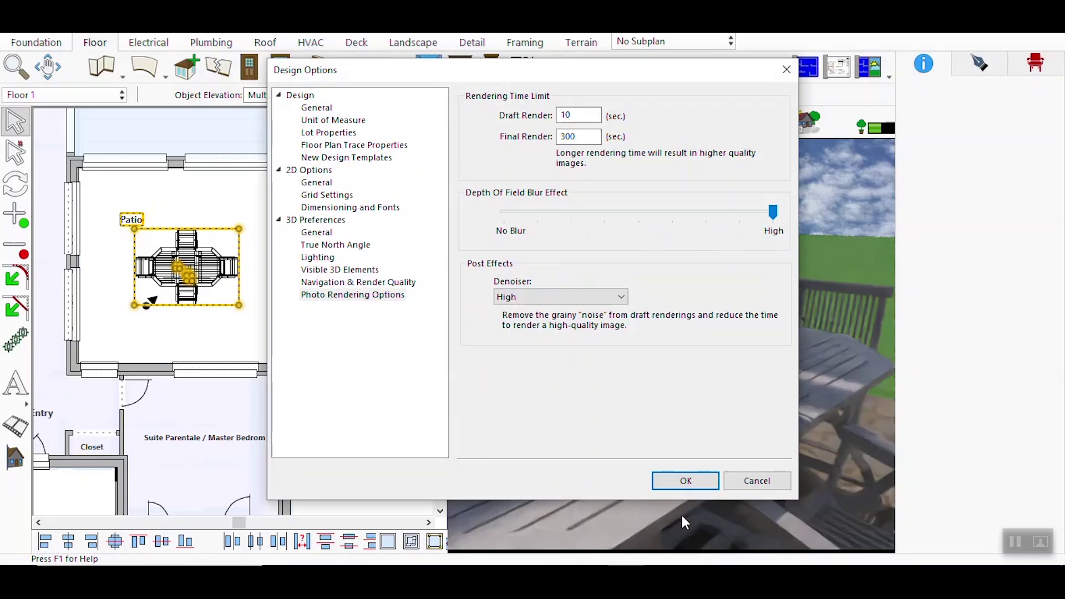
left_click(686, 481)
Render the photo-realistic preview of the patio table again with the High depth of field blur
left_click(150, 31)
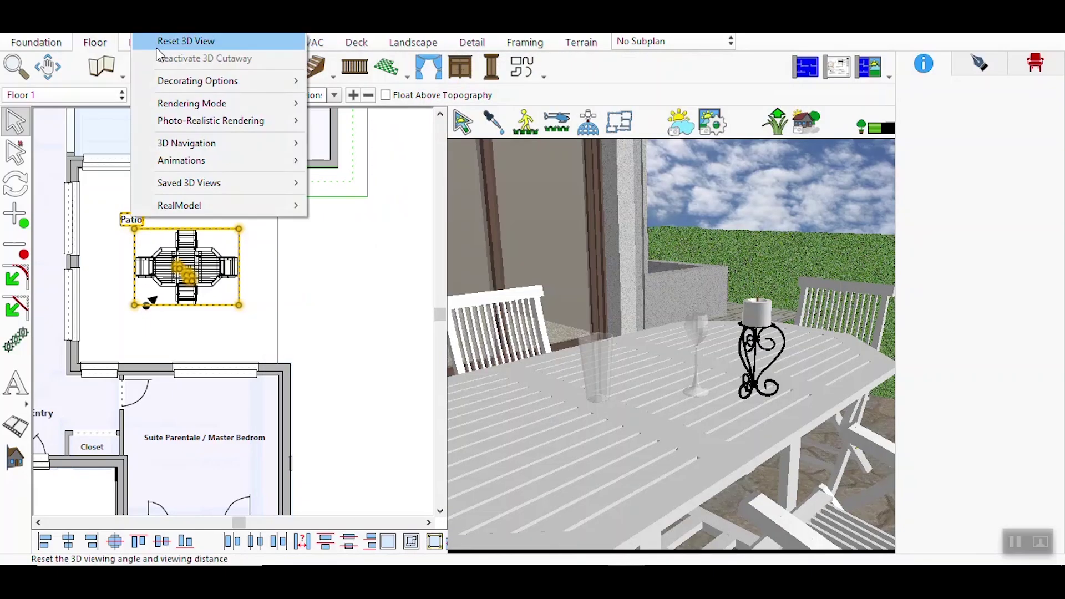
mouse_move(225, 129)
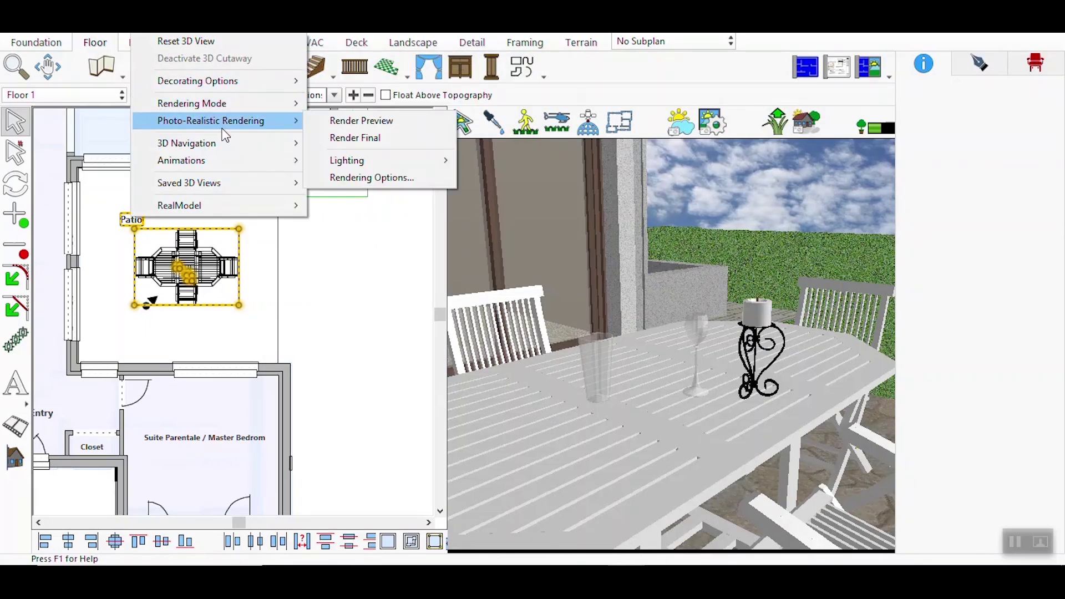
left_click(358, 121)
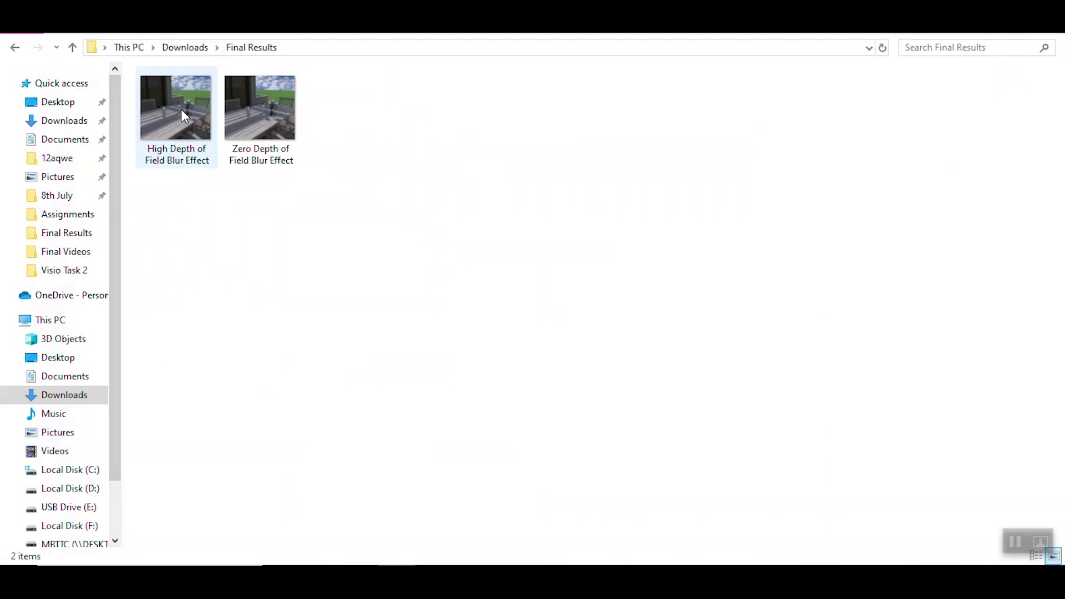
View the "High Depth of Field Blur Effect" image from the Final Results folder and examine the blur around the candle holder up close
double_click(181, 109)
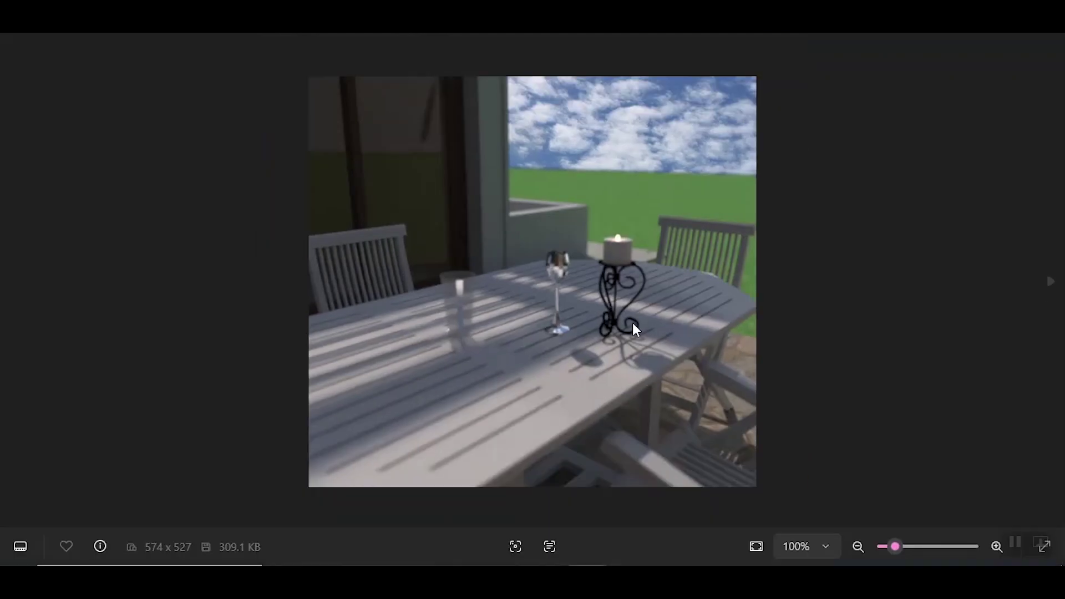
scroll(633, 323, "up", 5)
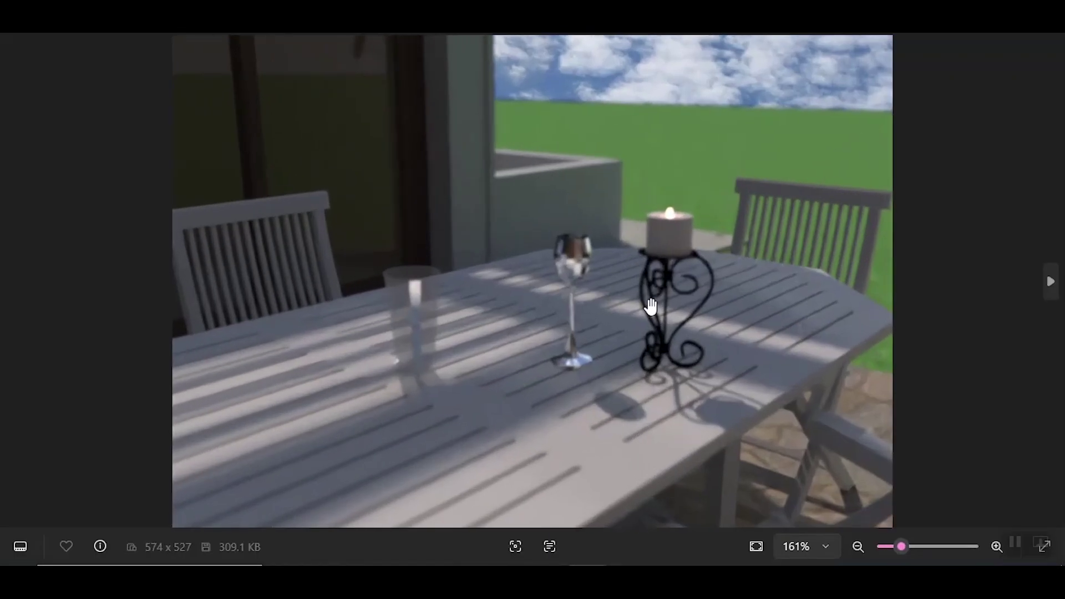
scroll(650, 306, "down", 1)
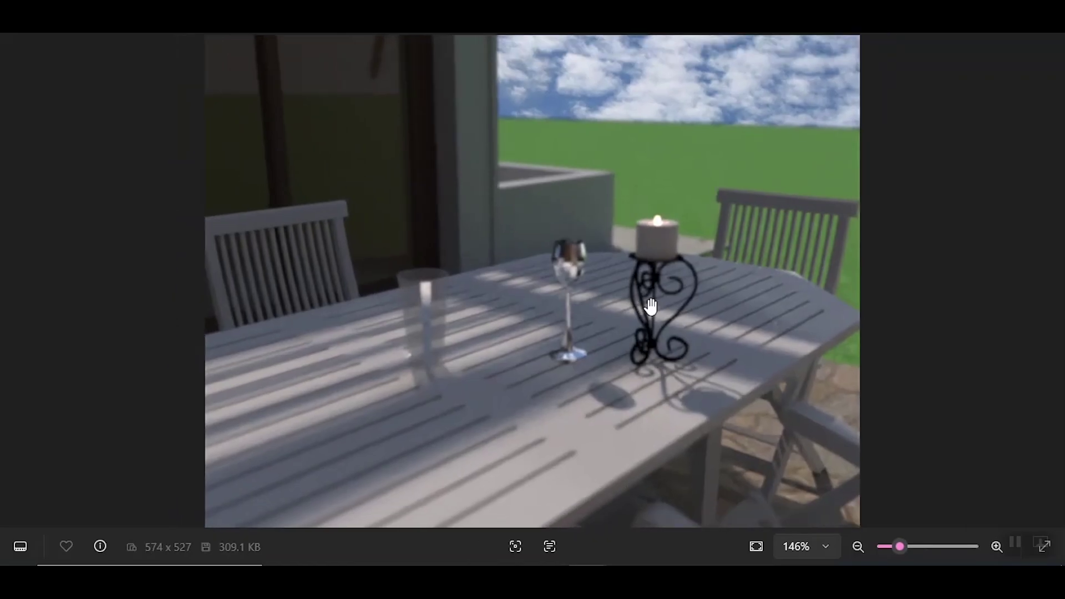
scroll(651, 307, "up", 1)
scroll(653, 305, "down", 2)
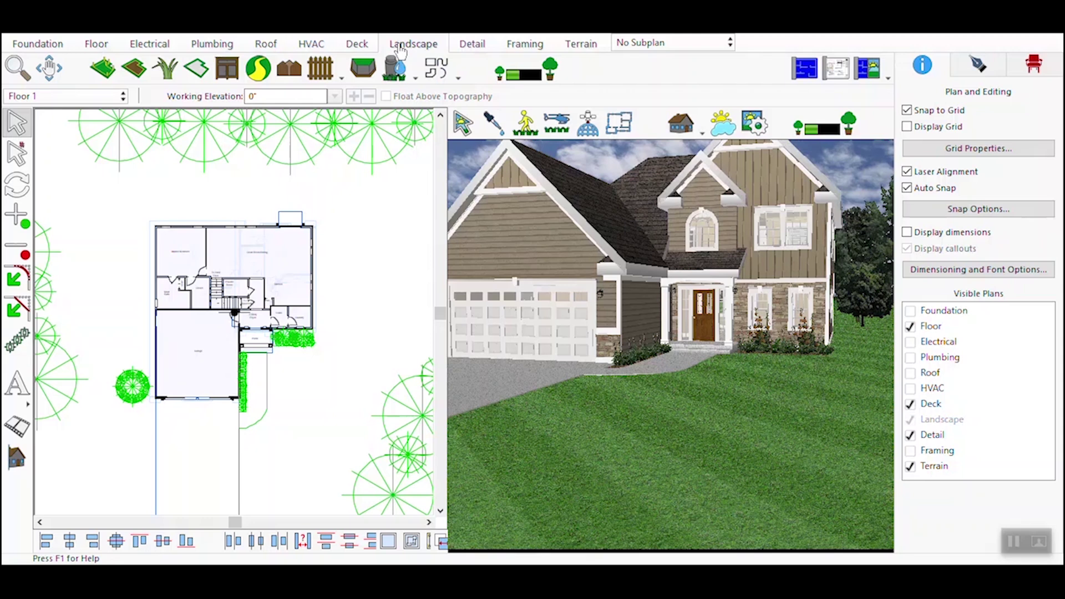
Draw a rectangular green region on the front lawn beside the entrance walkway
left_click(165, 68)
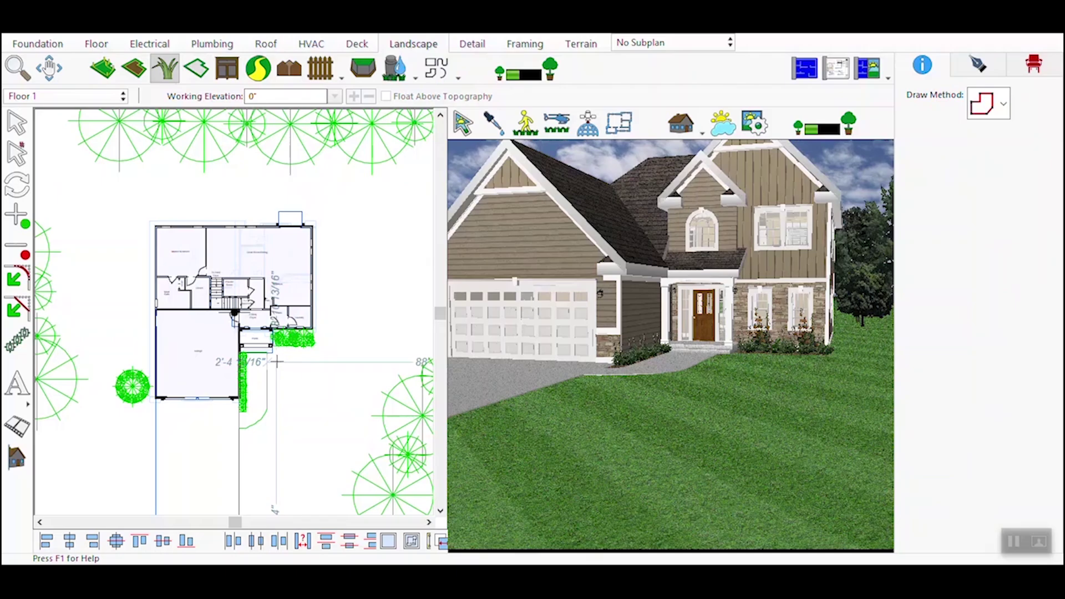
left_click_drag(276, 361, 275, 397)
left_click(332, 398)
left_click(331, 362)
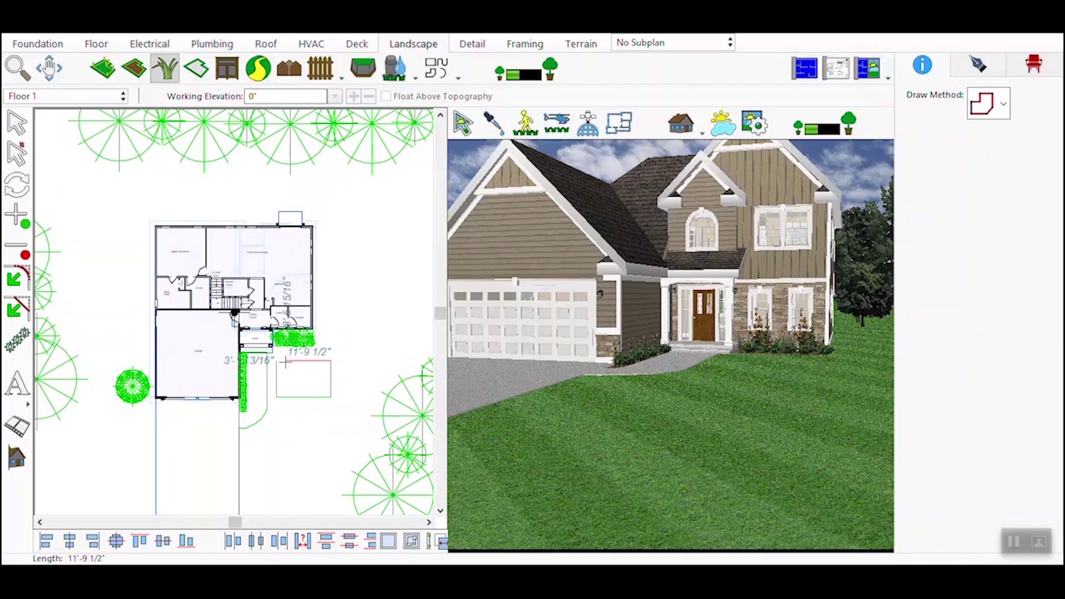
left_click(275, 361)
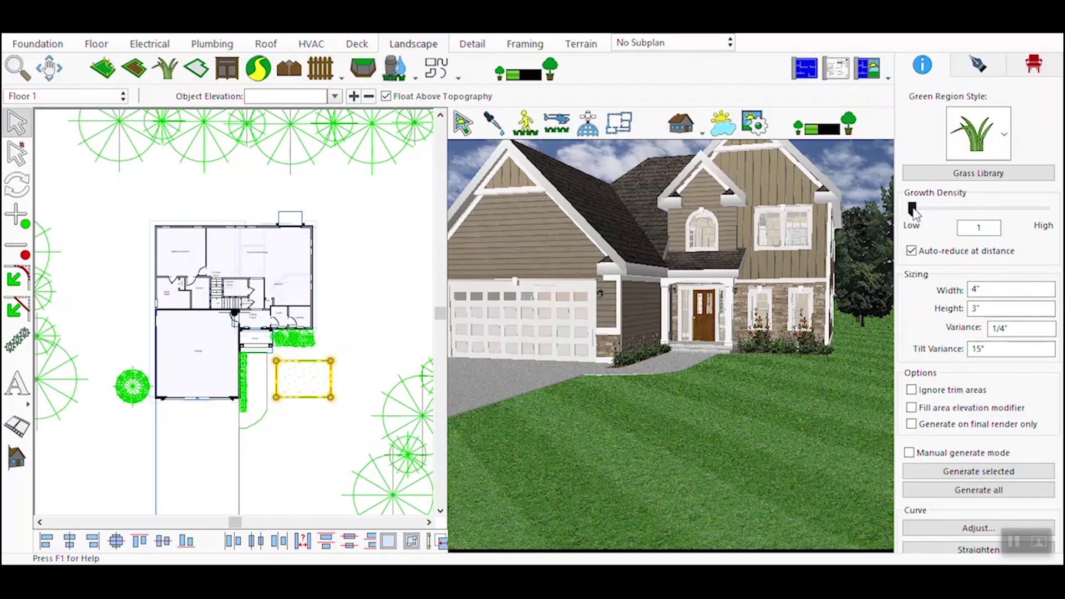
Set the grass region's growth density to 57 and its width to 10"
left_click_drag(912, 209, 937, 209)
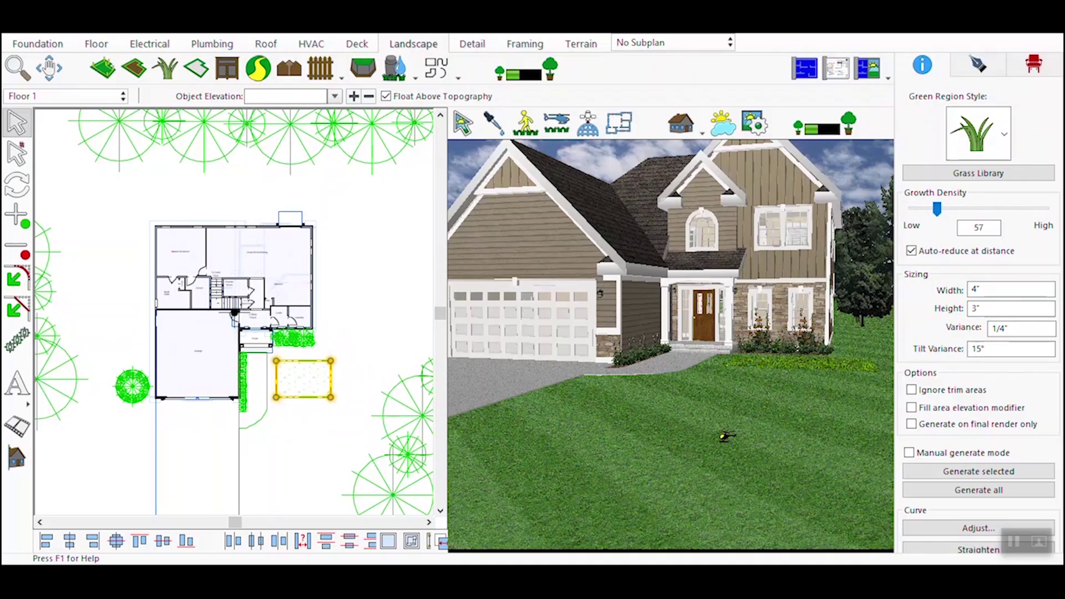
scroll(725, 436, "up", 3)
scroll(754, 432, "down", 2)
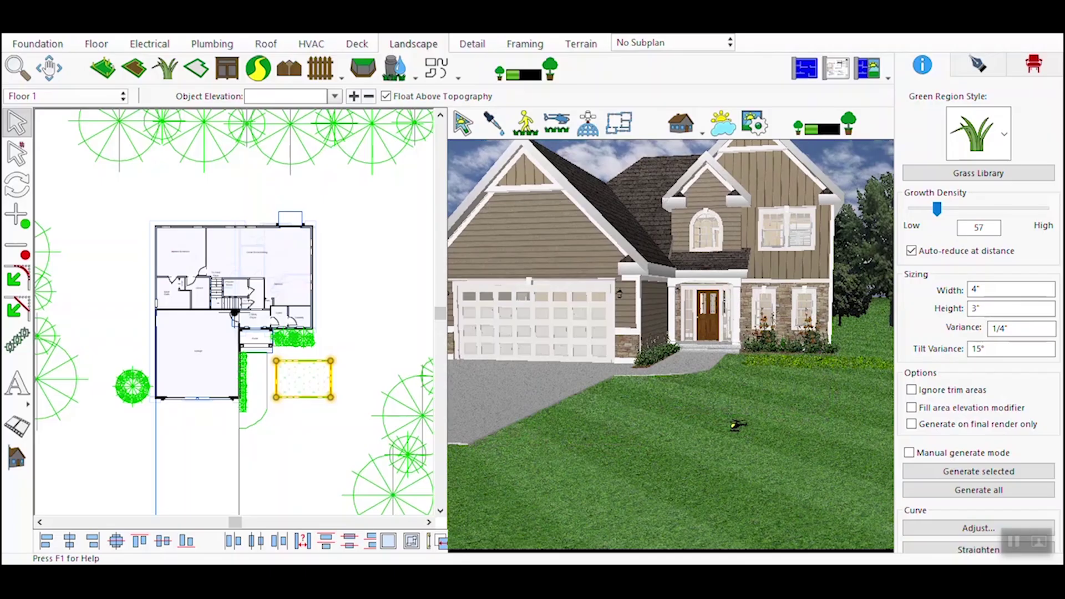
left_click_drag(738, 425, 740, 500)
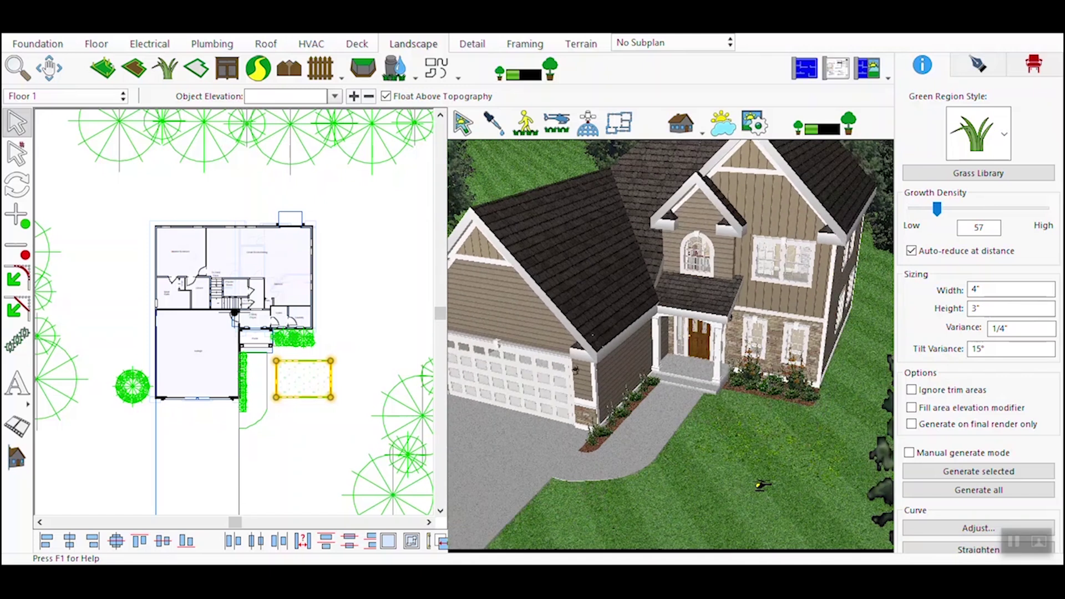
double_click(976, 289)
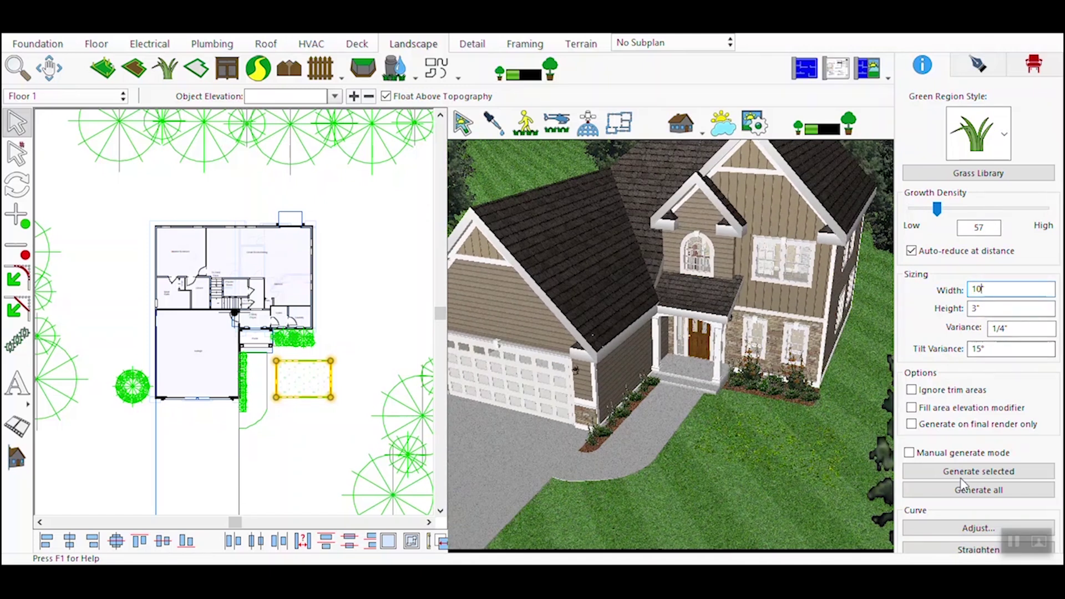
key("Return")
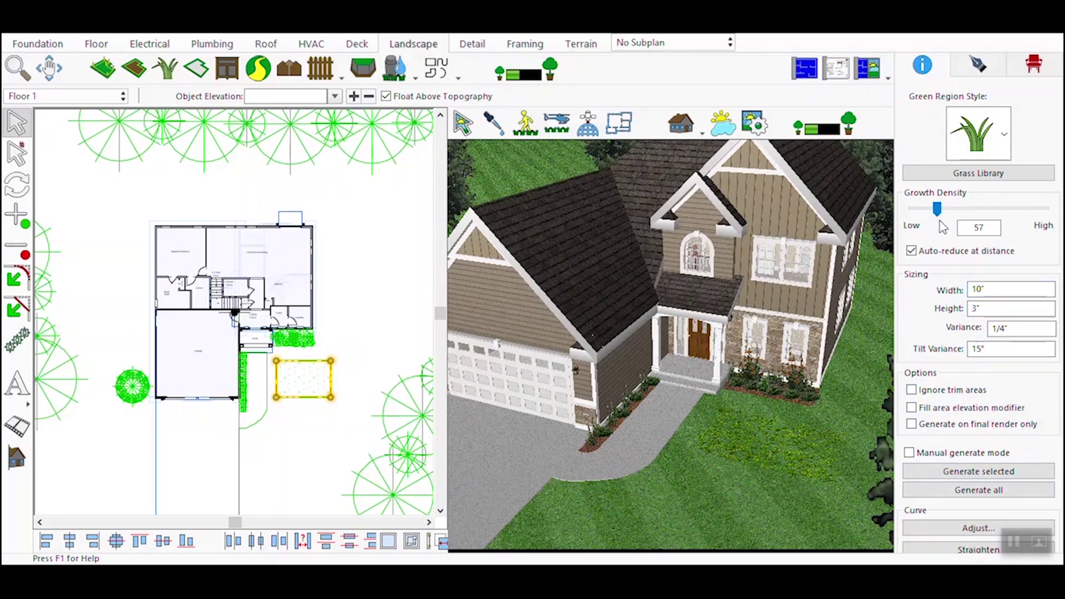
Raise the grass region's growth density to 125 and set its tilt variance to 35°
left_click_drag(938, 208, 967, 209)
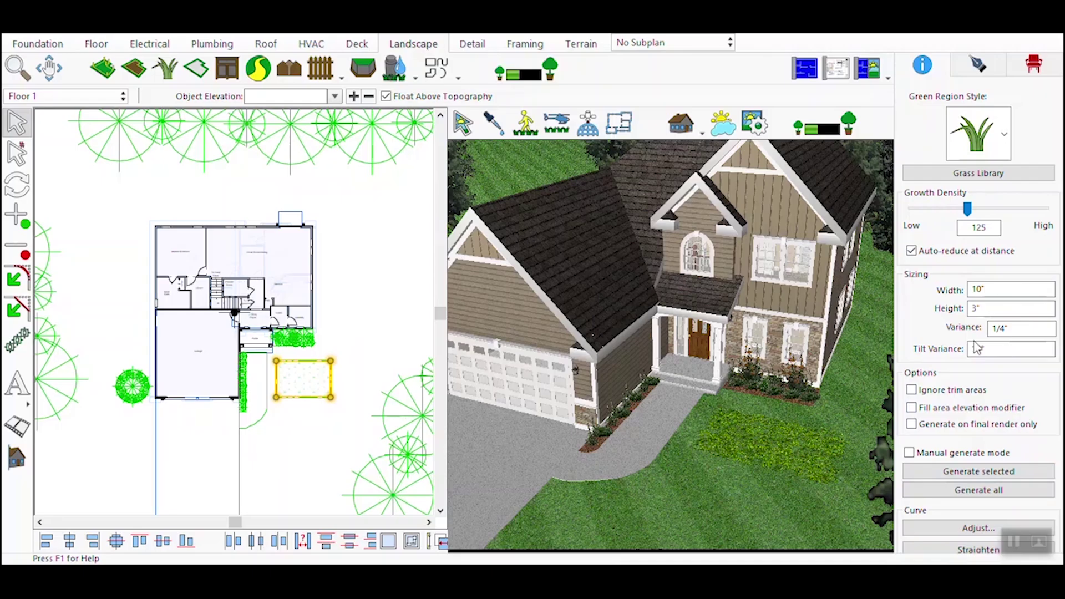
double_click(979, 349)
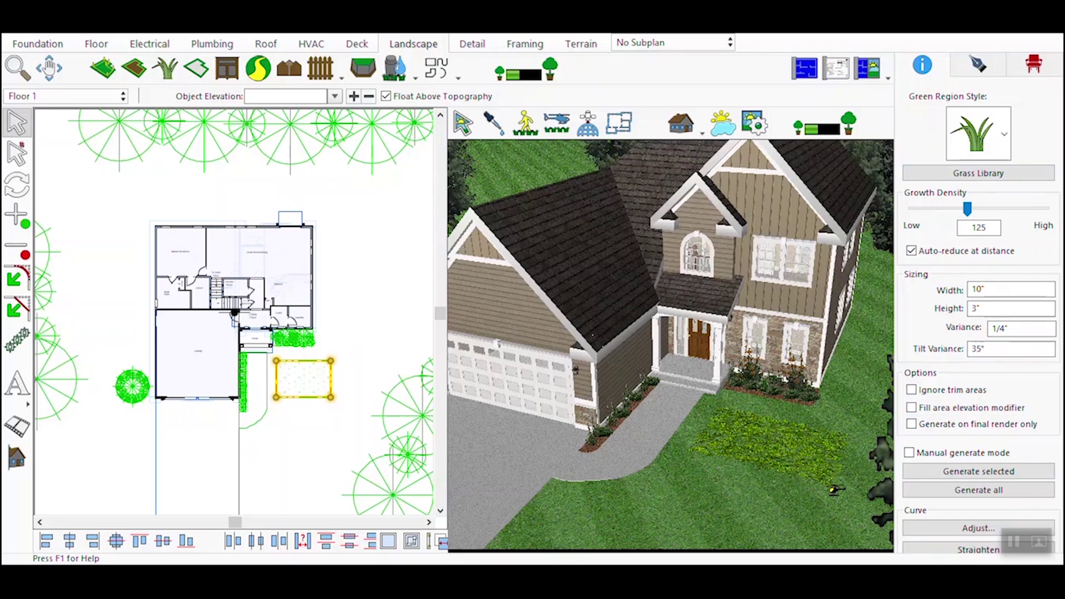
Sample the region's grass material in the 3D view and apply Grass Clump - Dark to the region instead
left_click(493, 122)
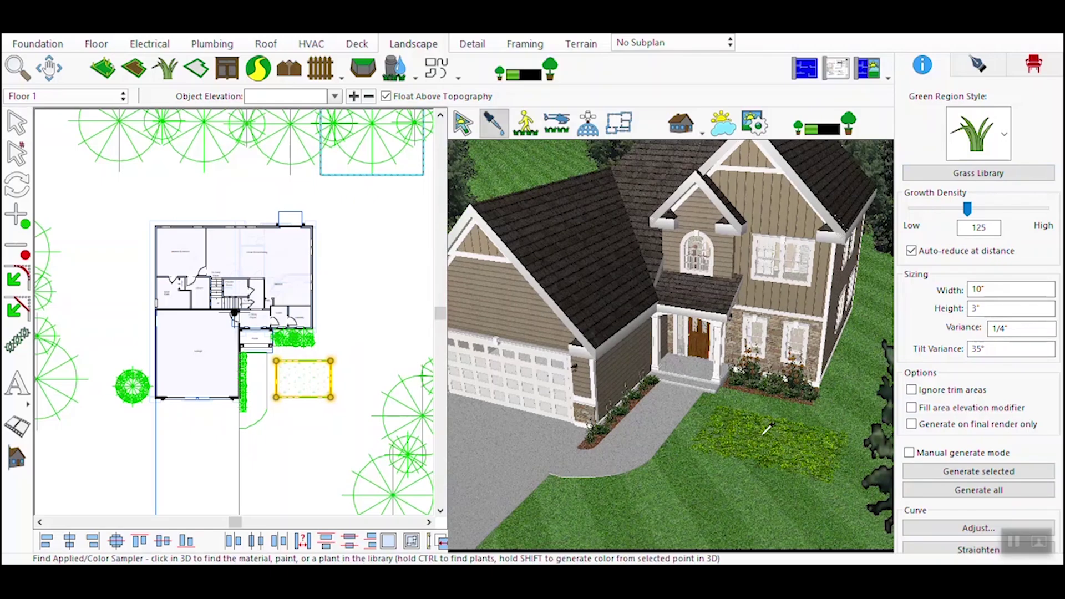
left_click(765, 438)
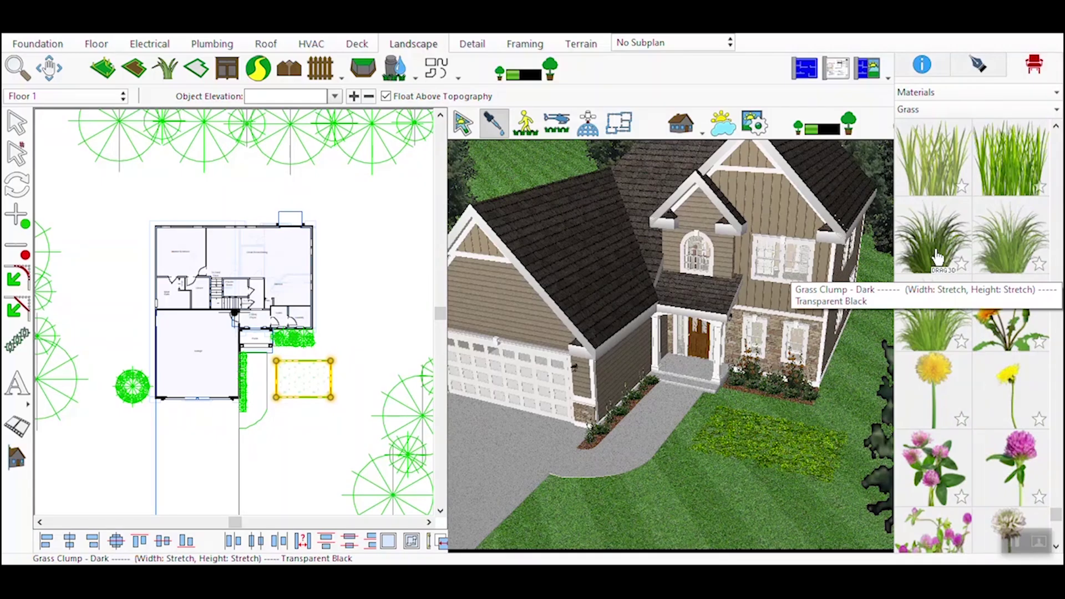
left_click(937, 257)
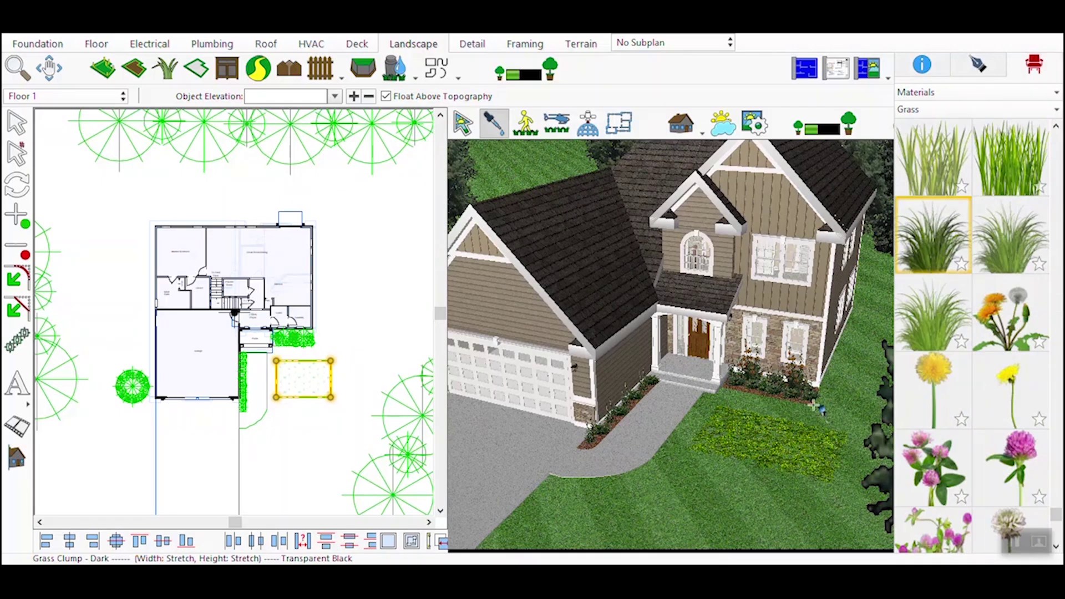
left_click(777, 443)
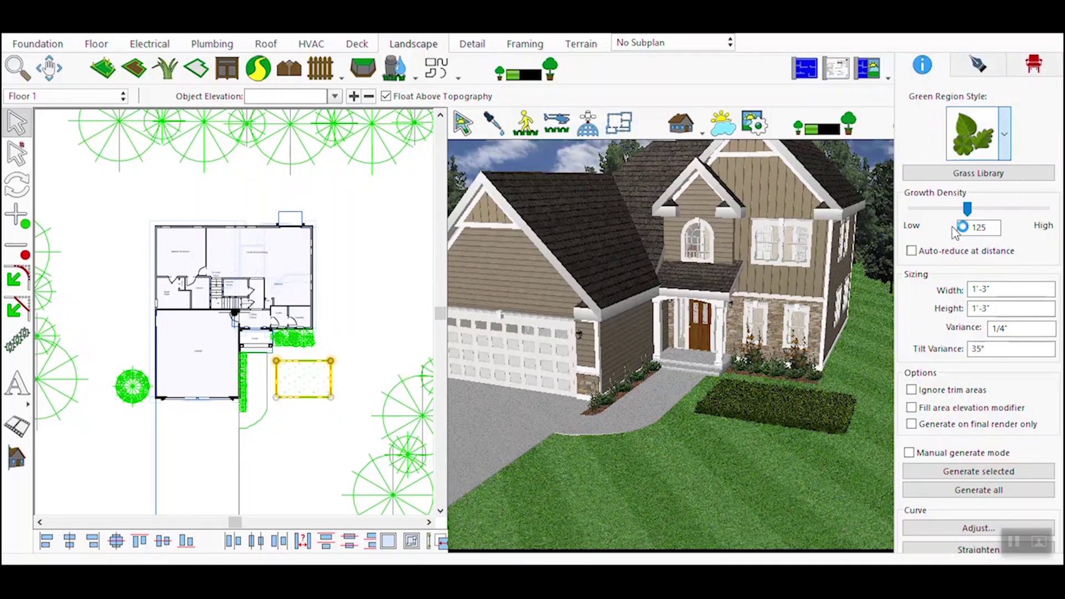
Replace the green region's grass with the Ground Cover - Fall leaves material
left_click(493, 123)
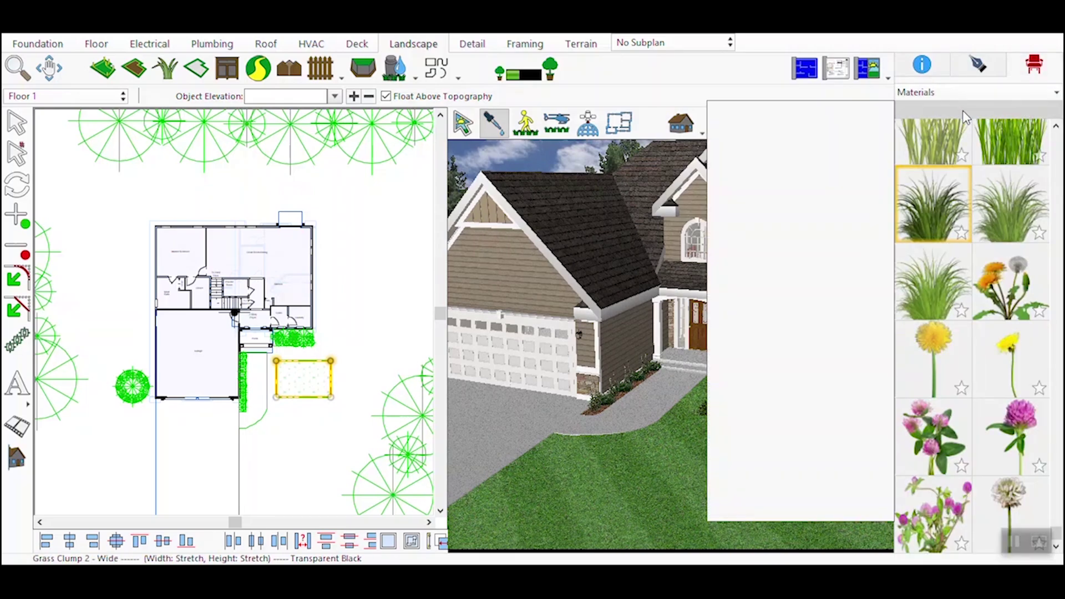
left_click(783, 269)
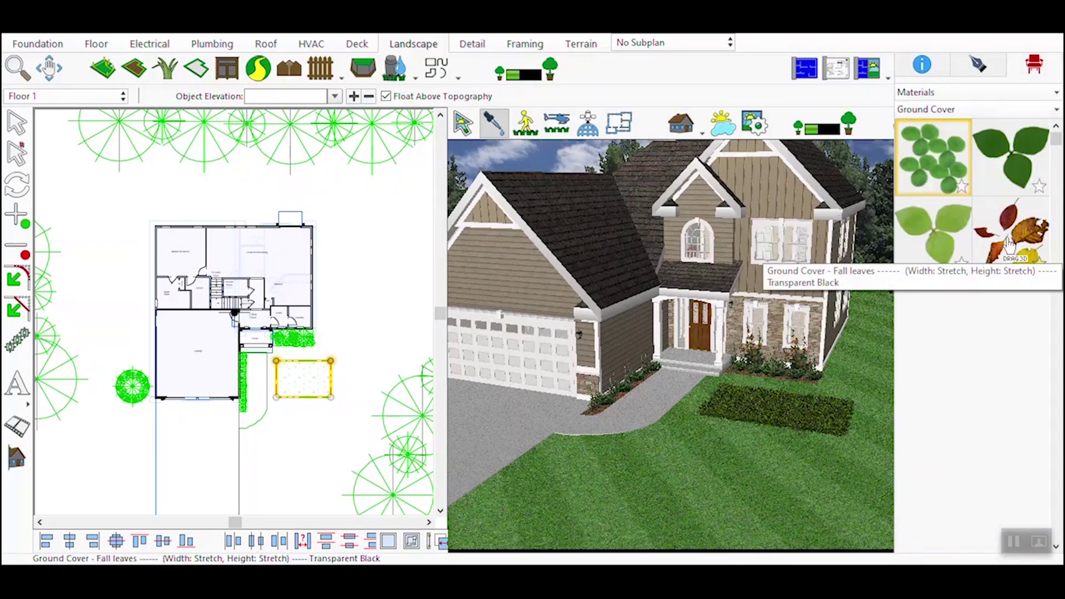
left_click(792, 407)
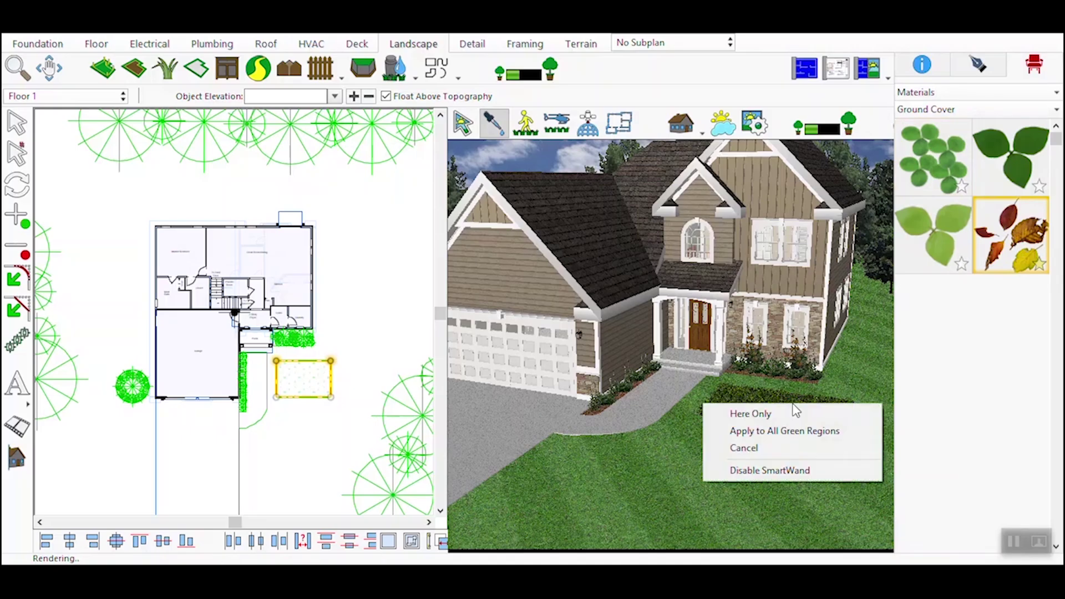
left_click(797, 411)
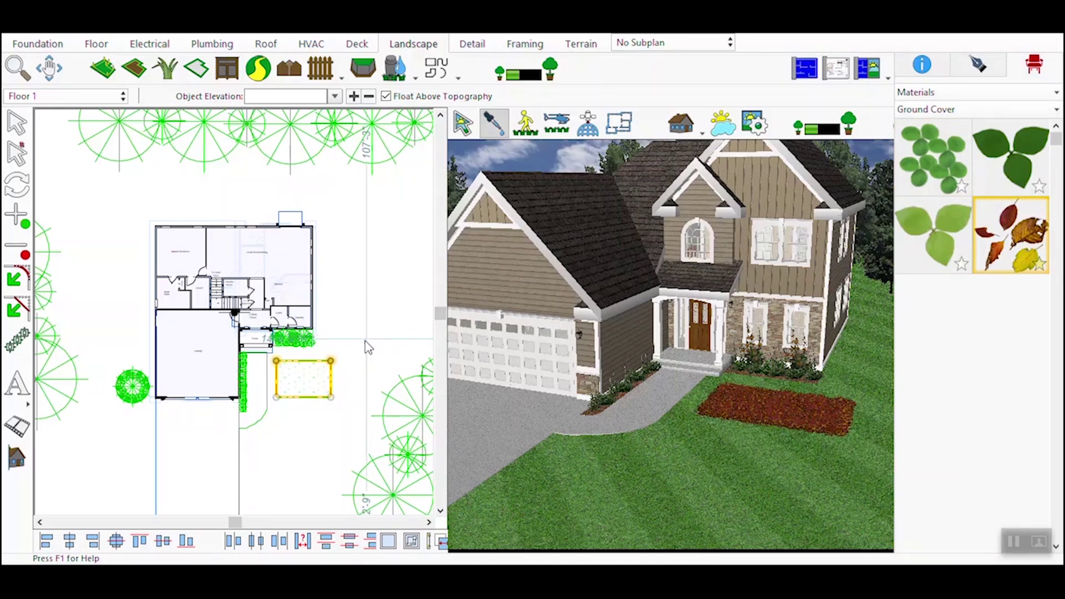
Select the fall leaves region in the plan and lower its growth density to 8
key("Escape")
left_click(326, 368)
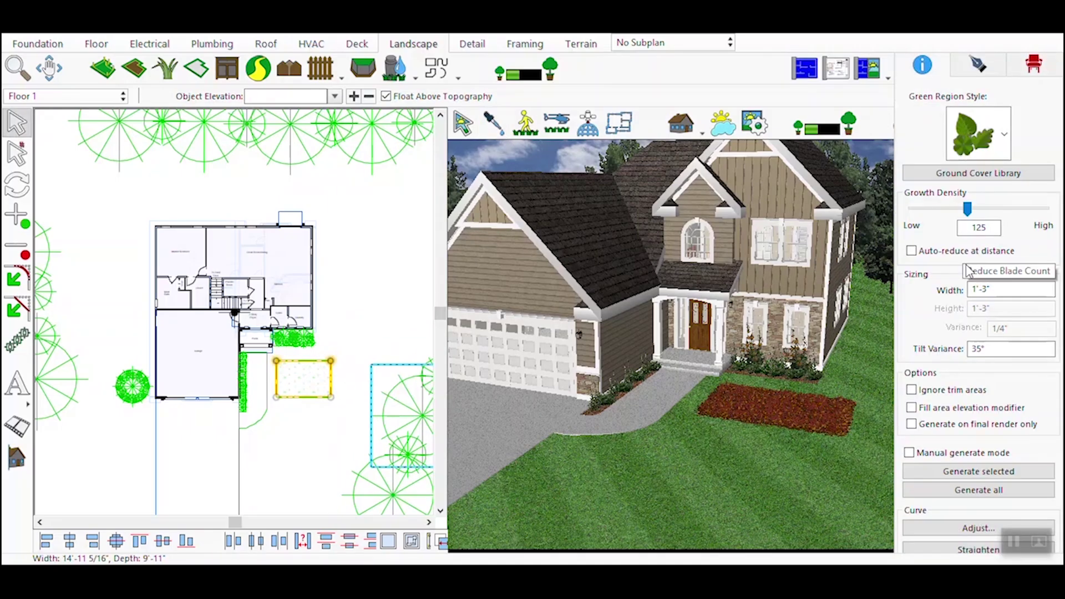
left_click_drag(967, 209, 919, 208)
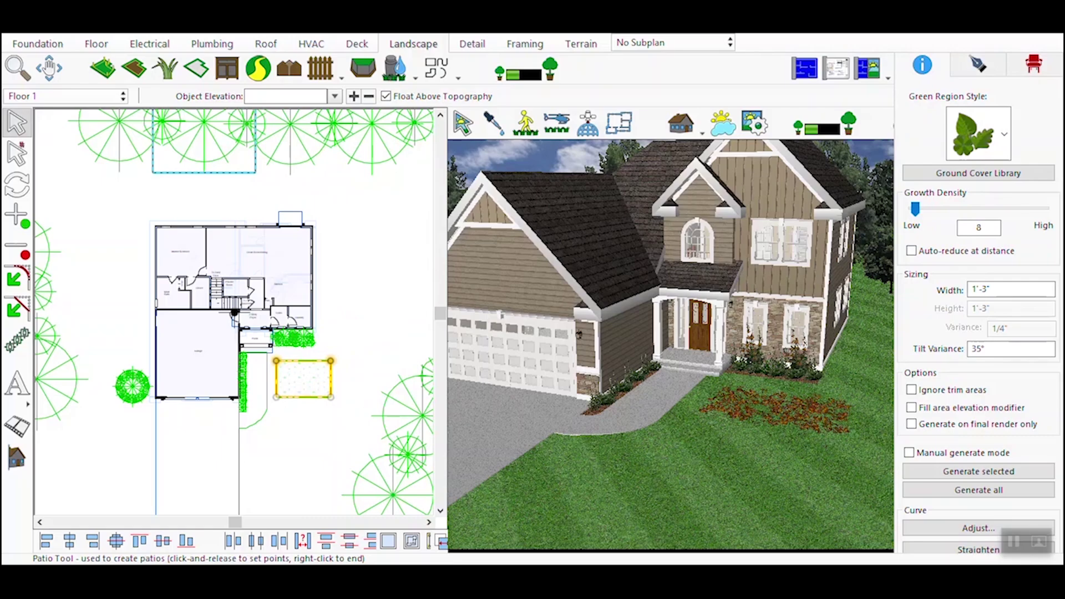
Copy the fall leaves region and place the duplicate on the front lawn below the original in the plan
right_click(72, 138)
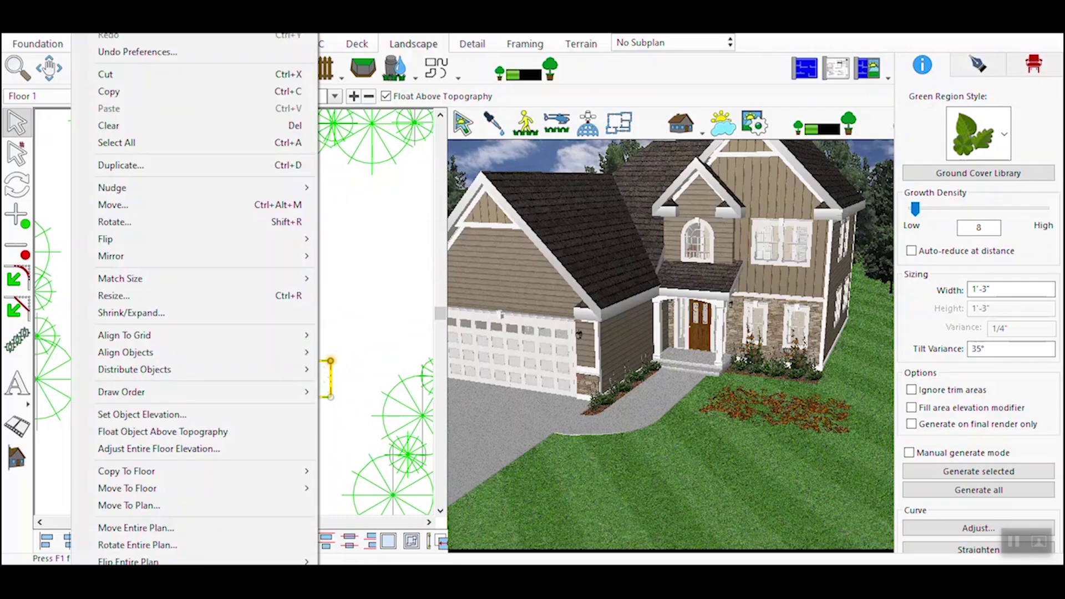
left_click(111, 93)
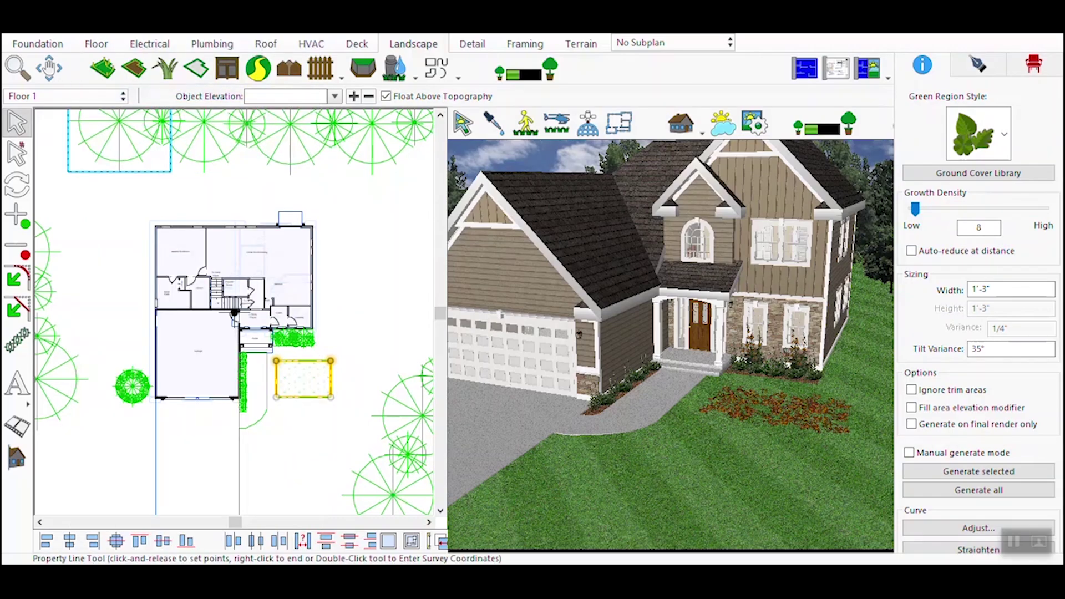
right_click(72, 139)
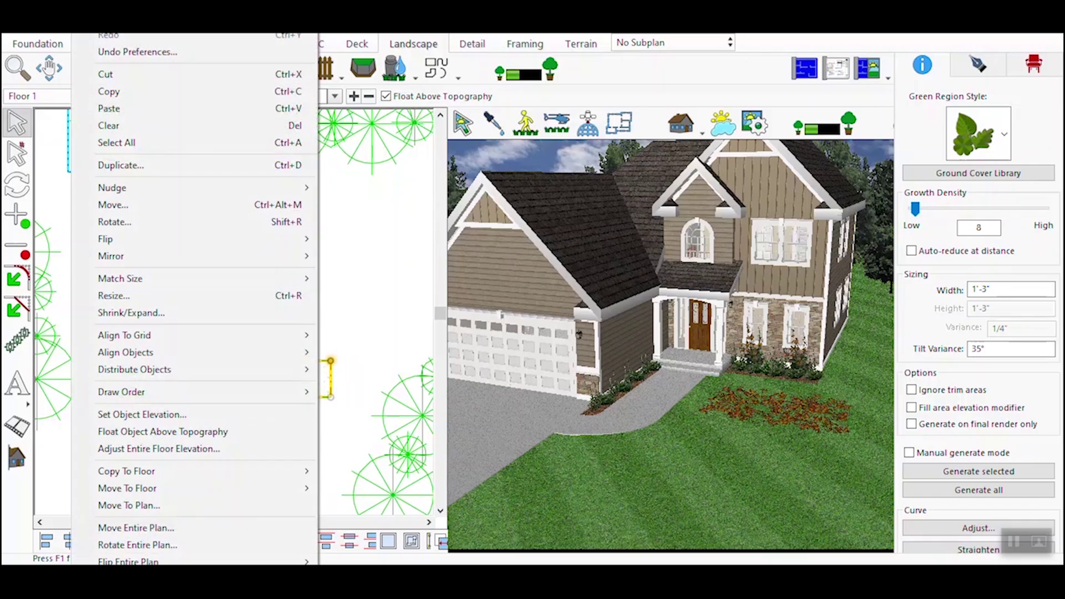
left_click(117, 109)
left_click(238, 311)
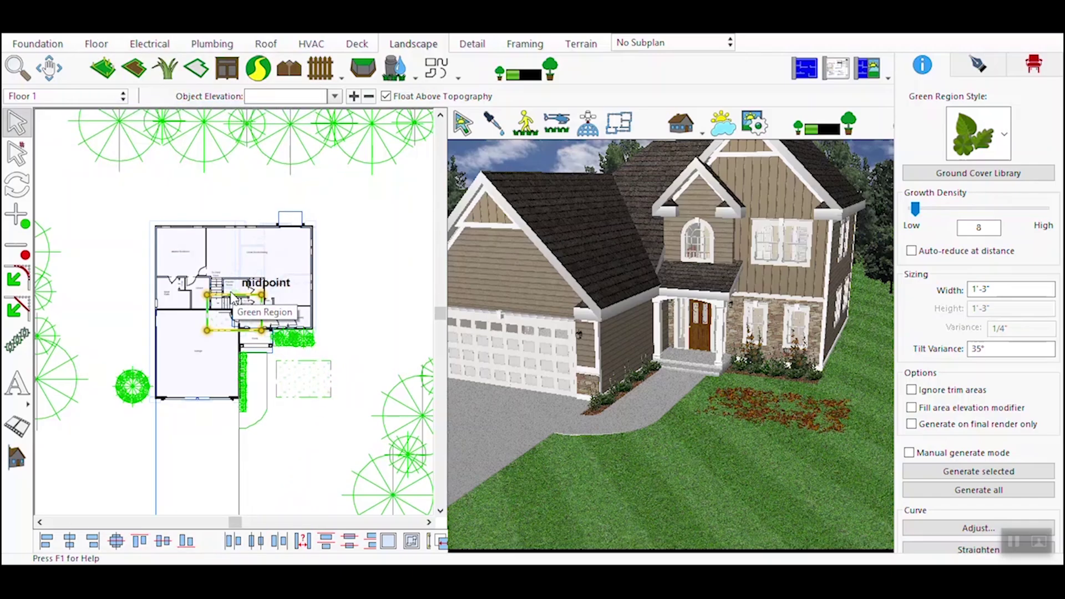
left_click_drag(232, 298, 370, 397)
Reshape the copied fall leaves region by moving its corners outward so it covers a larger irregular area of lawn
left_click_drag(274, 408, 267, 397)
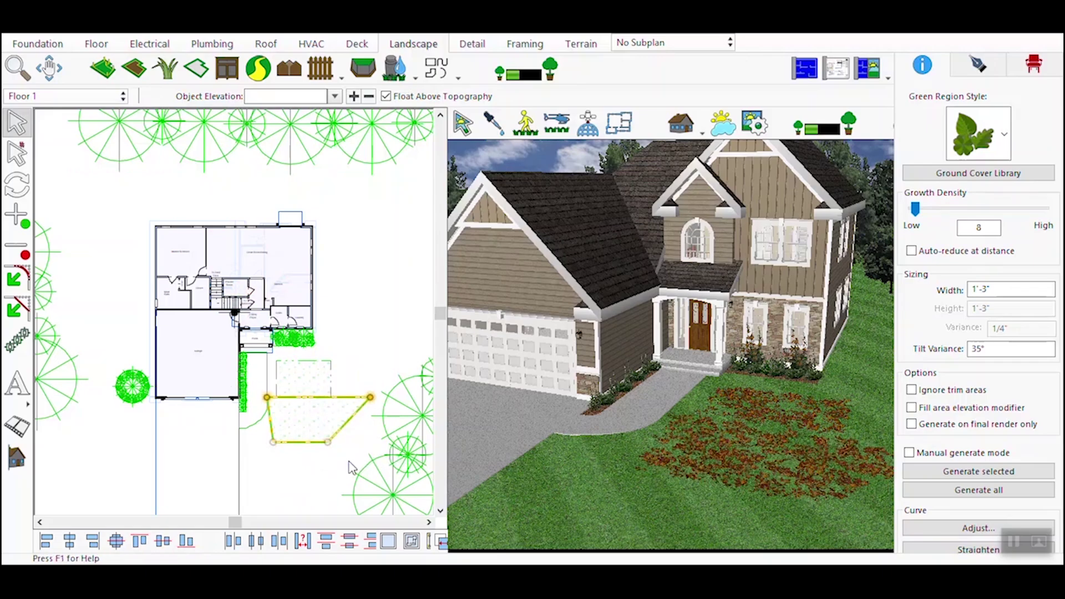
left_click_drag(332, 447, 317, 499)
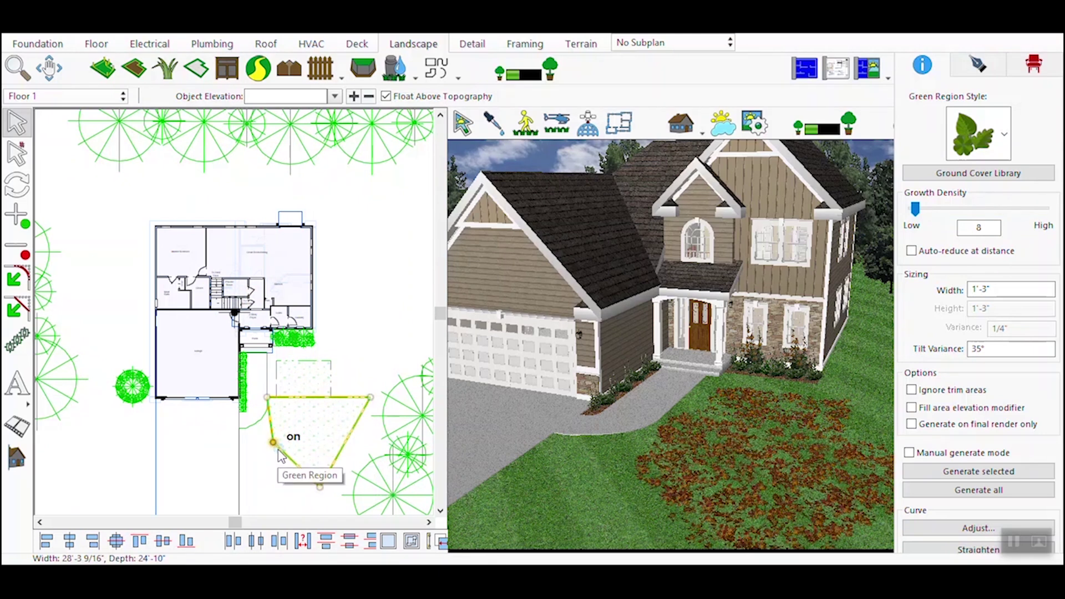
left_click_drag(273, 442, 260, 487)
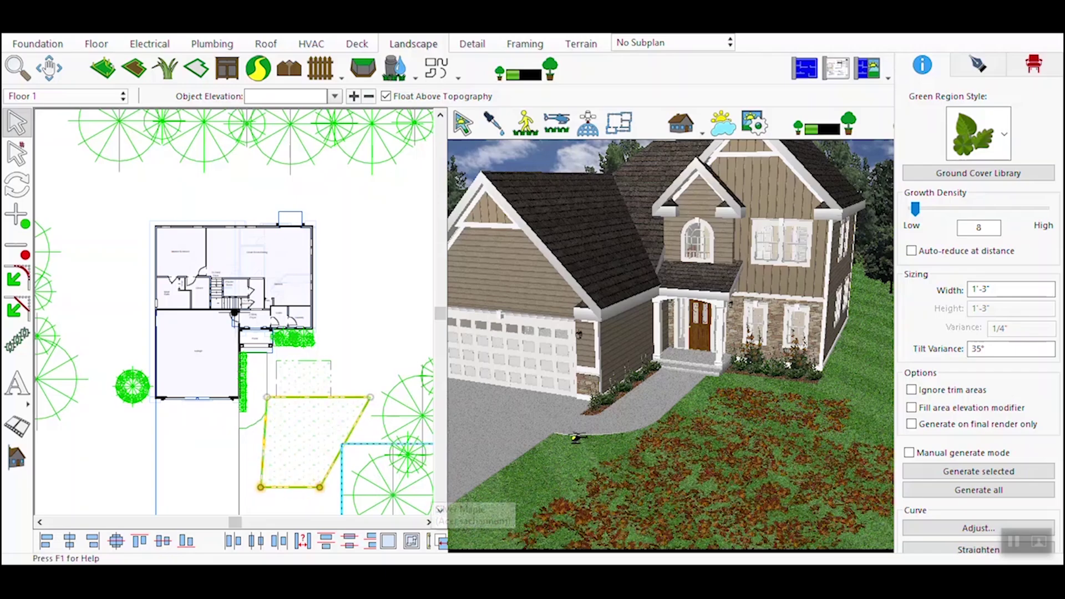
middle_click_drag(784, 500, 821, 515)
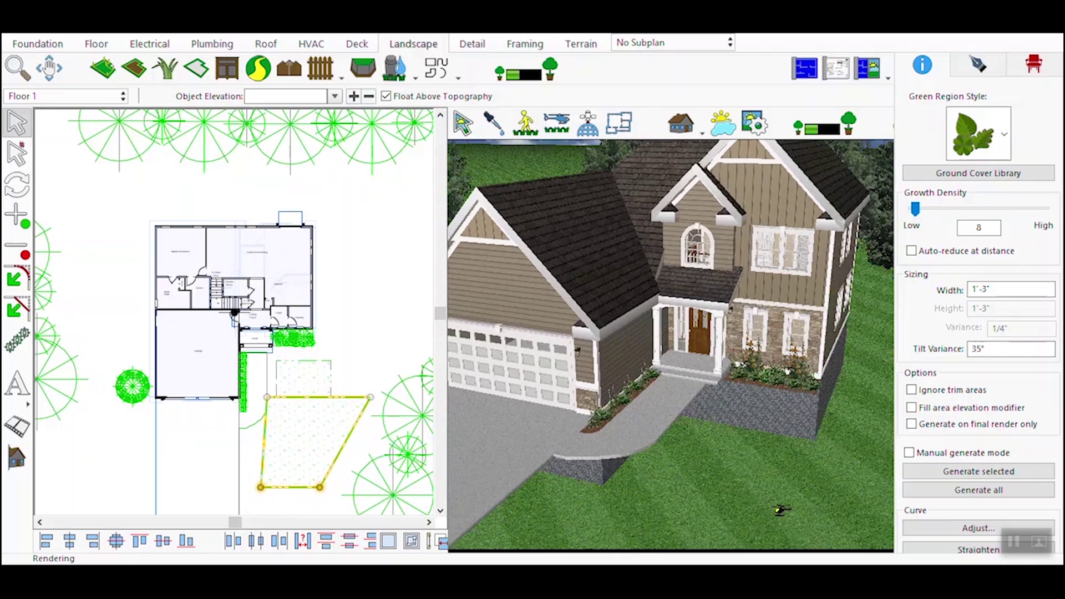
Show the house in a split 2D/3D view and choose 3D Rendering as the rendering mode
left_click(888, 78)
left_click(916, 161)
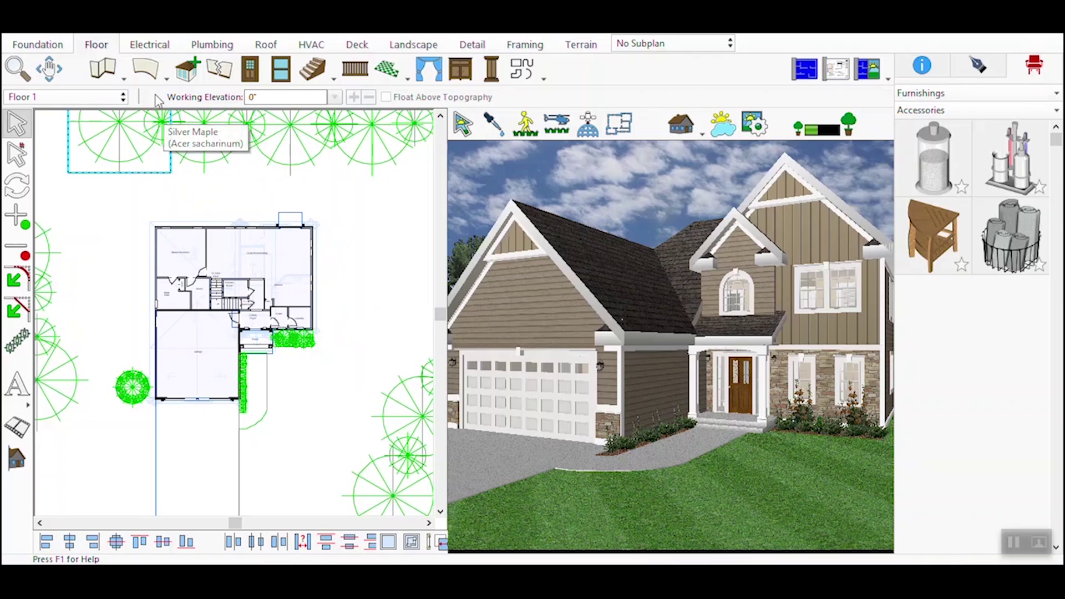
left_click(147, 45)
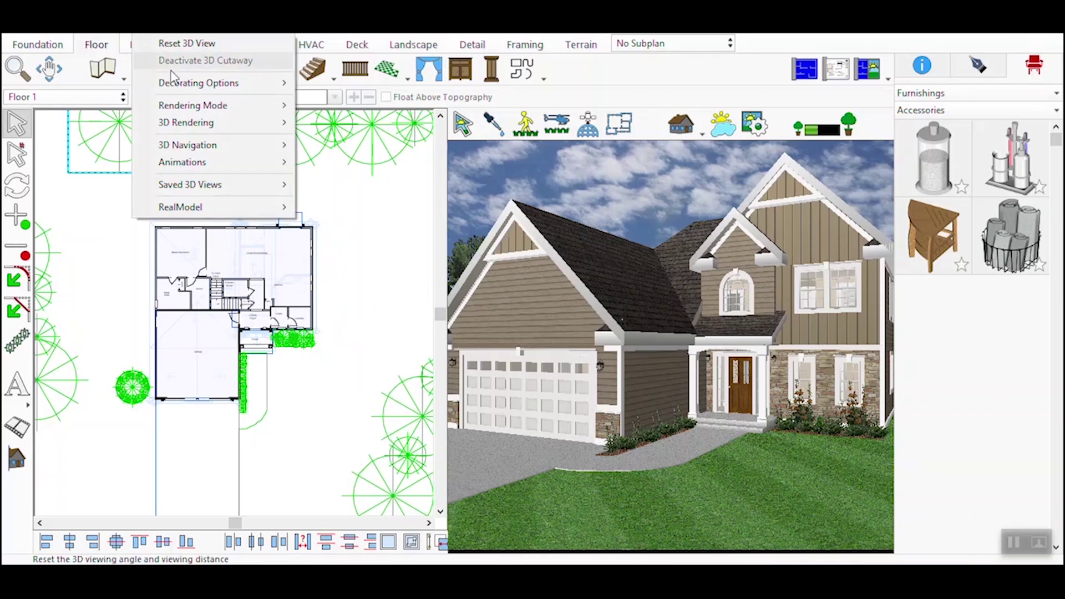
mouse_move(194, 106)
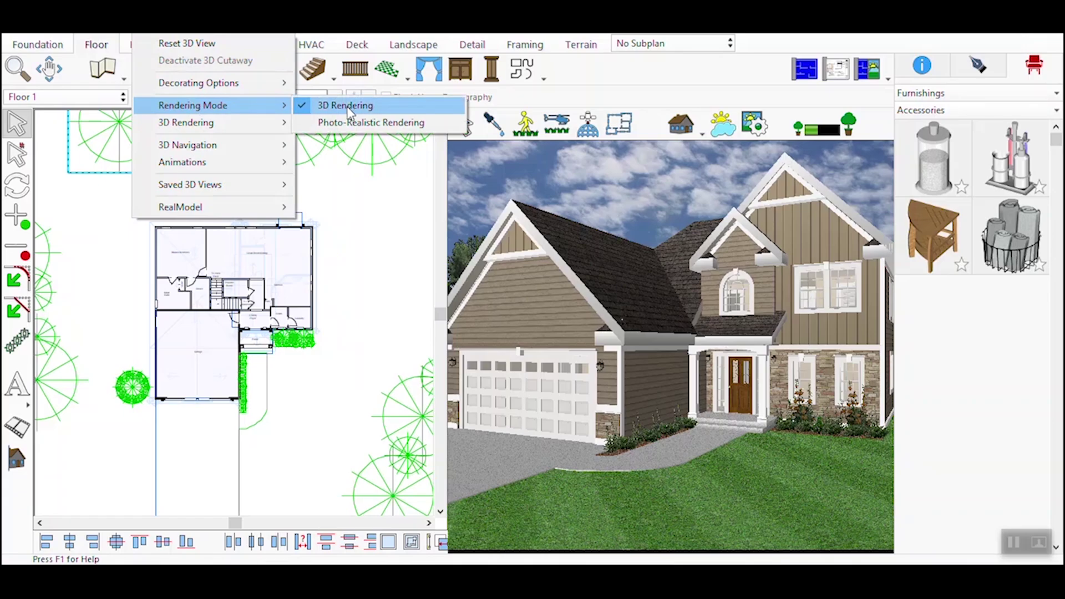
left_click(344, 108)
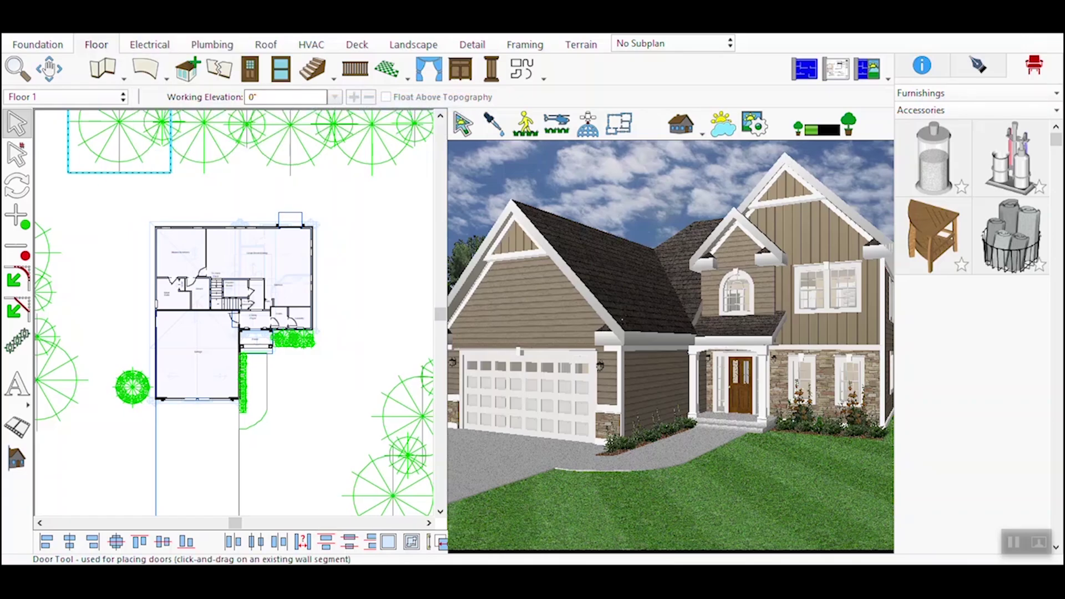
Render the 3D view of the house front at final quality
left_click(147, 44)
mouse_move(224, 123)
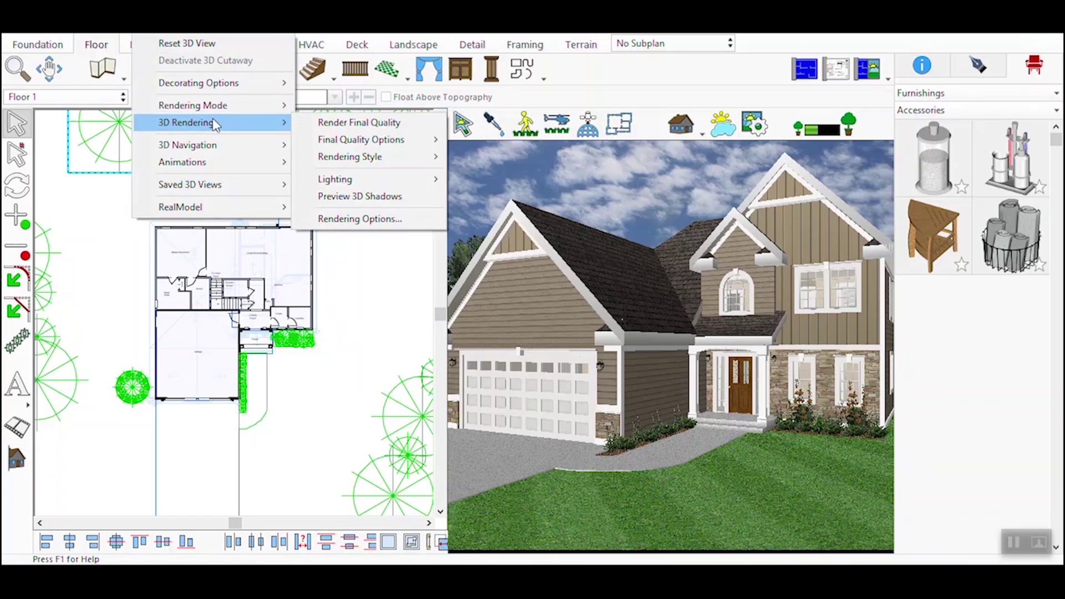
left_click(378, 132)
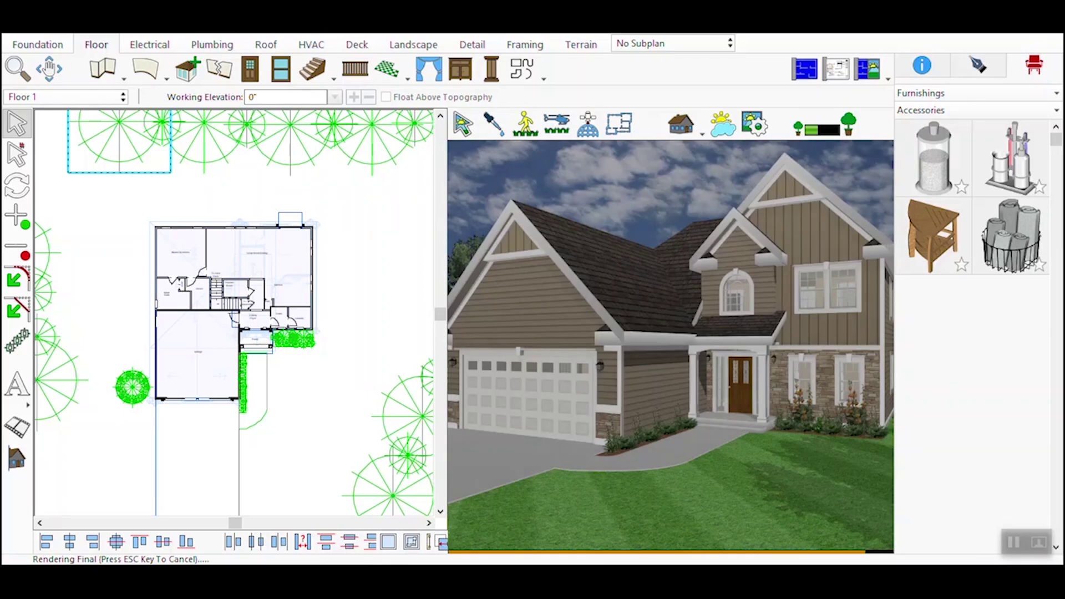
Open the export options for saving the current view as a 3D image
key("alt+f")
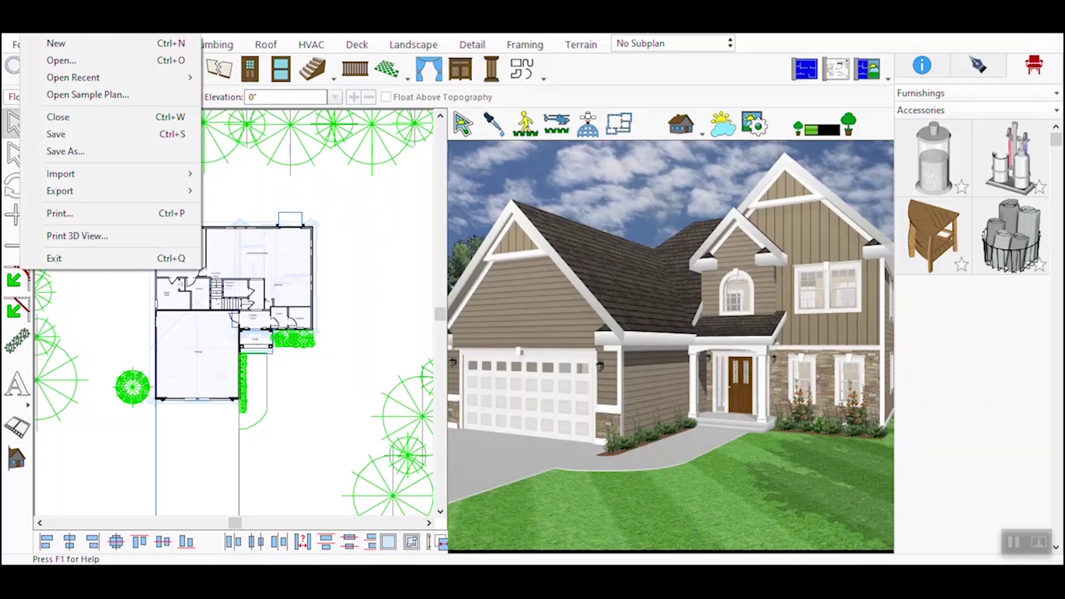
mouse_move(98, 195)
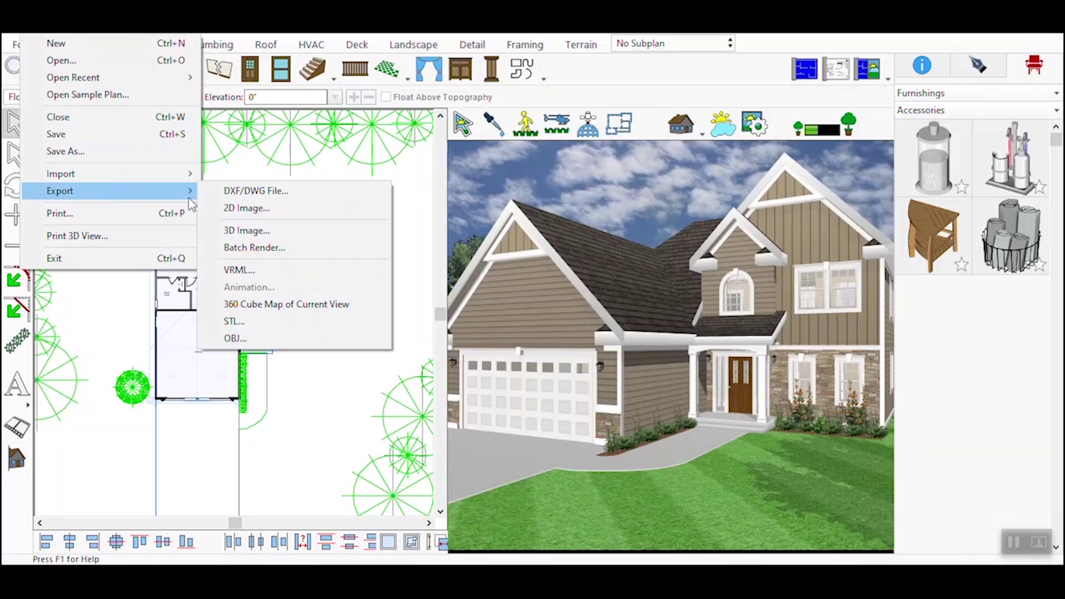
left_click(246, 231)
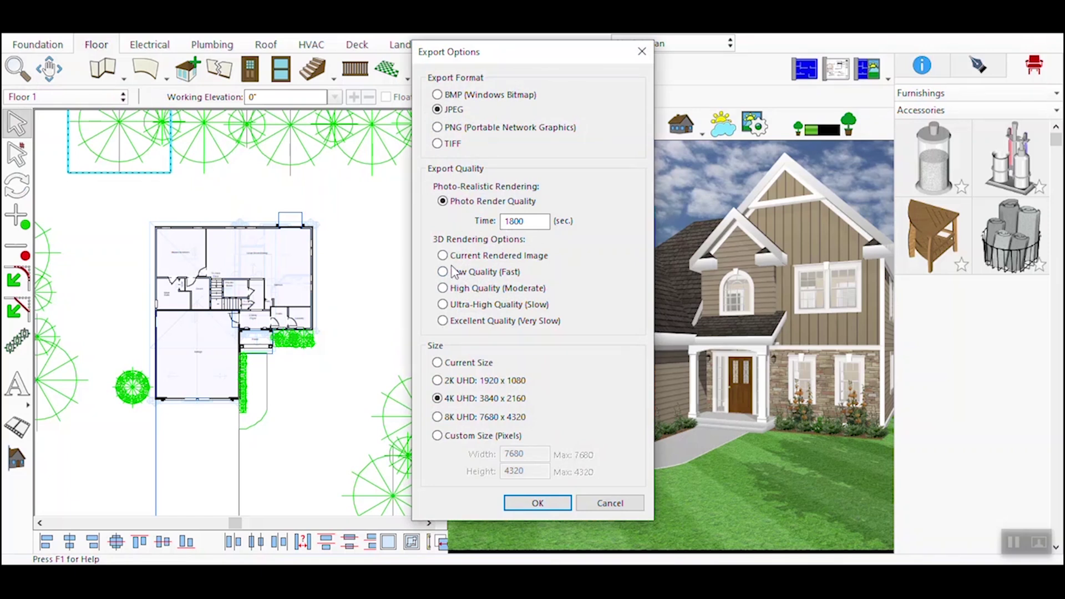
Try the 2K, 4K and 8K UHD size presets for the exported image
left_click(438, 381)
left_click(438, 399)
left_click(438, 417)
Try a custom pixel size for the exported image, starting with a width of 10000
left_click(439, 437)
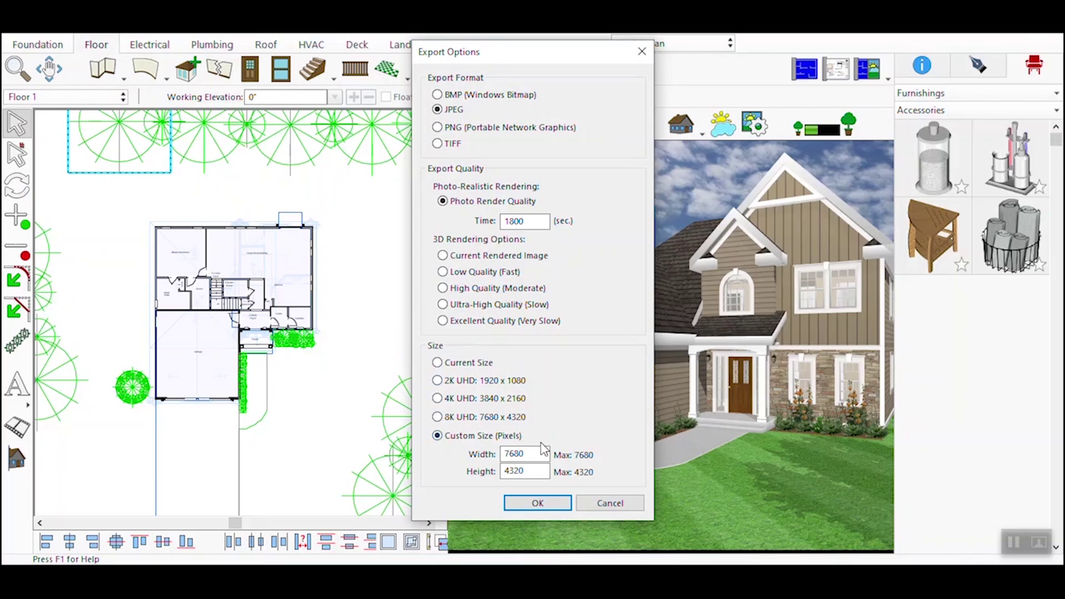
left_click_drag(545, 453, 506, 453)
type("1000")
type("0")
key("BackSpace")
key("BackSpace")
key("BackSpace")
key("BackSpace")
type("5000")
left_click(541, 502)
left_click_drag(528, 454, 473, 450)
left_click_drag(538, 471, 494, 487)
Set the export size to 2K UHD: 1920 x 1080 and the photo render time to 900 seconds, and accept the options
left_click(438, 381)
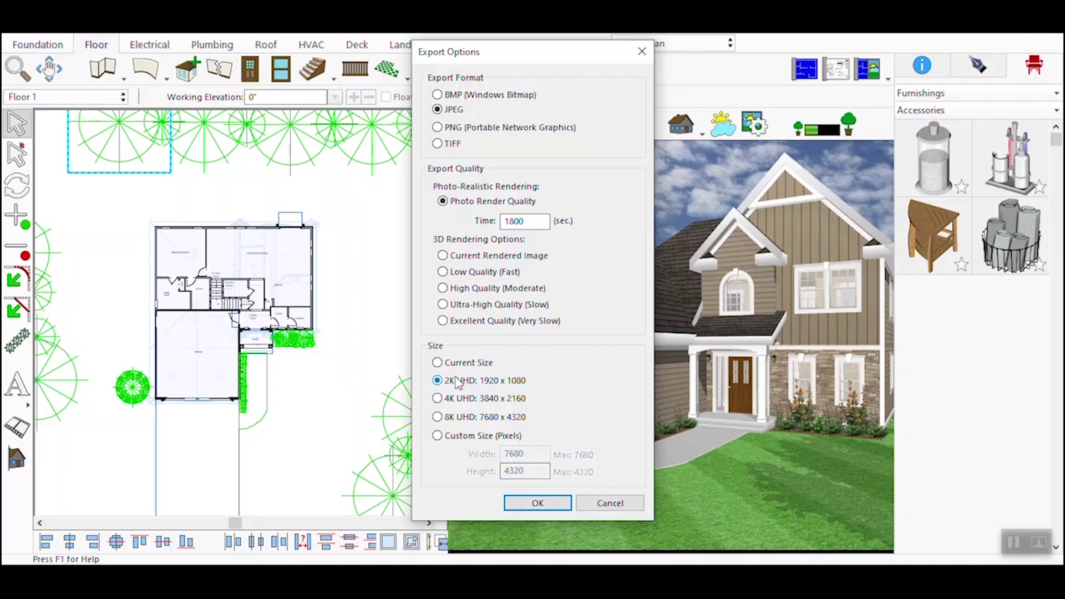
left_click_drag(534, 221, 491, 227)
key("BackSpace")
type("1000")
key("BackSpace")
key("BackSpace")
key("BackSpace")
key("BackSpace")
type("9000")
key("BackSpace")
left_click(542, 502)
Save the exported JPEG as "2K 3d" in the 3d folder under Downloads and open the saved image from File Explorer
double_click(195, 326)
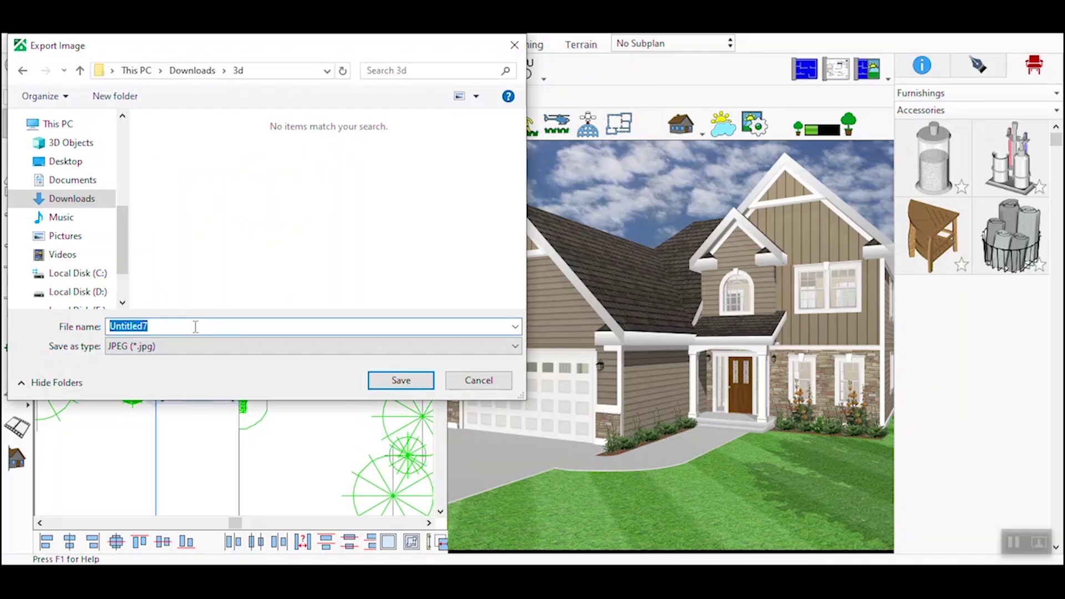
type("2K 3d")
left_click(400, 381)
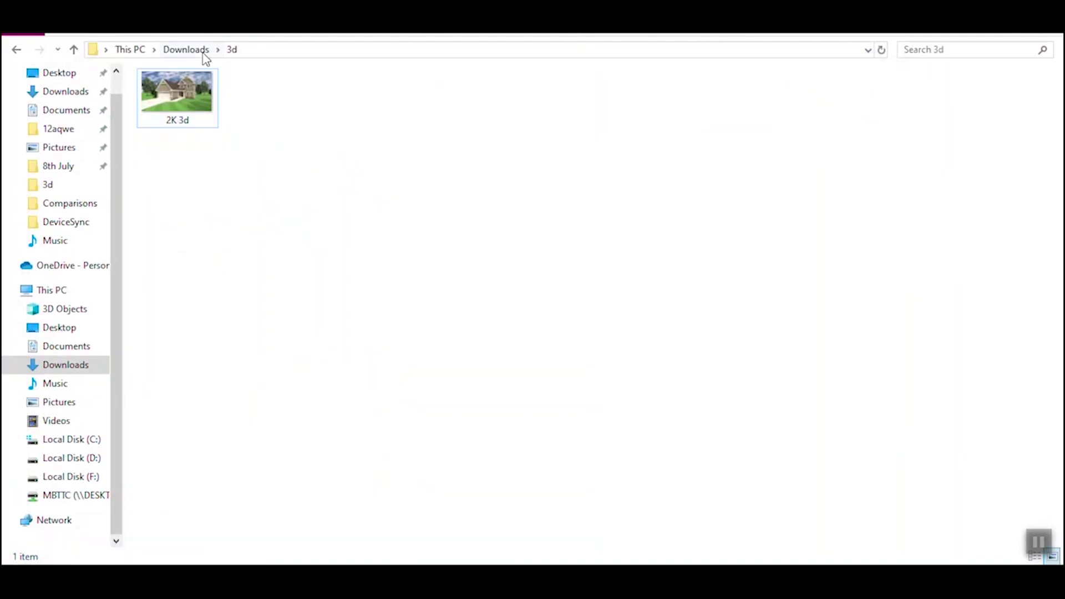
left_click(194, 103)
double_click(194, 103)
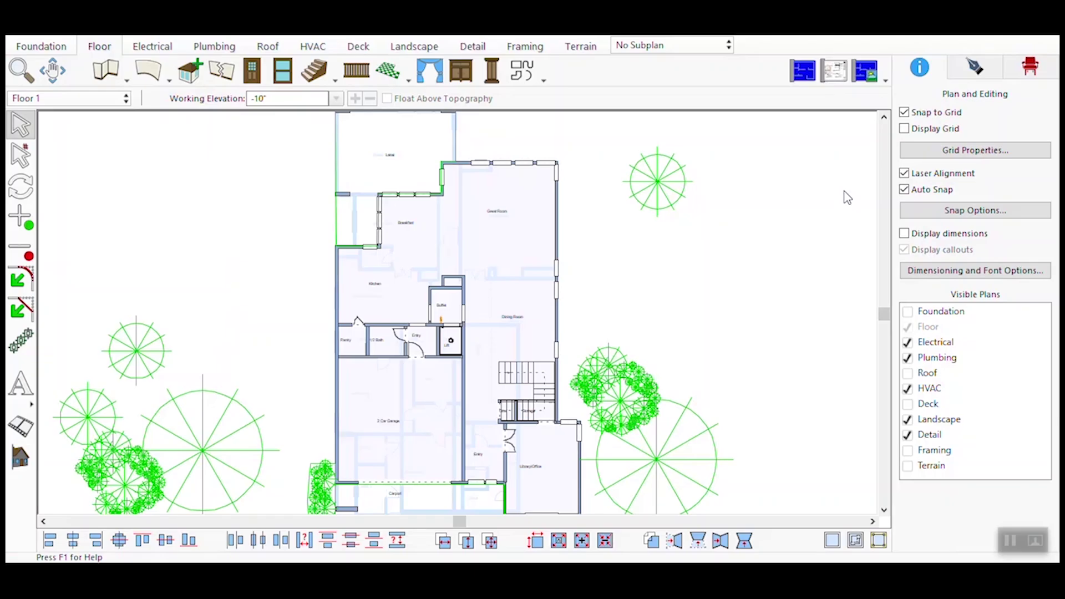
Show the white flat-roofed house plan in a split 2D/3D view with the planted tree bed beside the driveway in sight
left_click(886, 81)
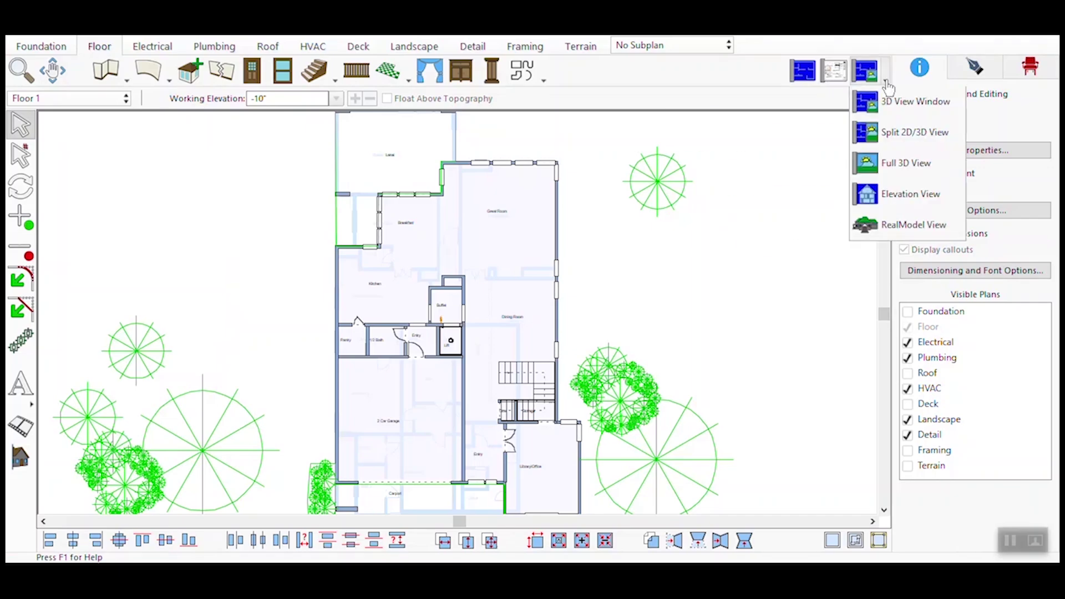
left_click(895, 139)
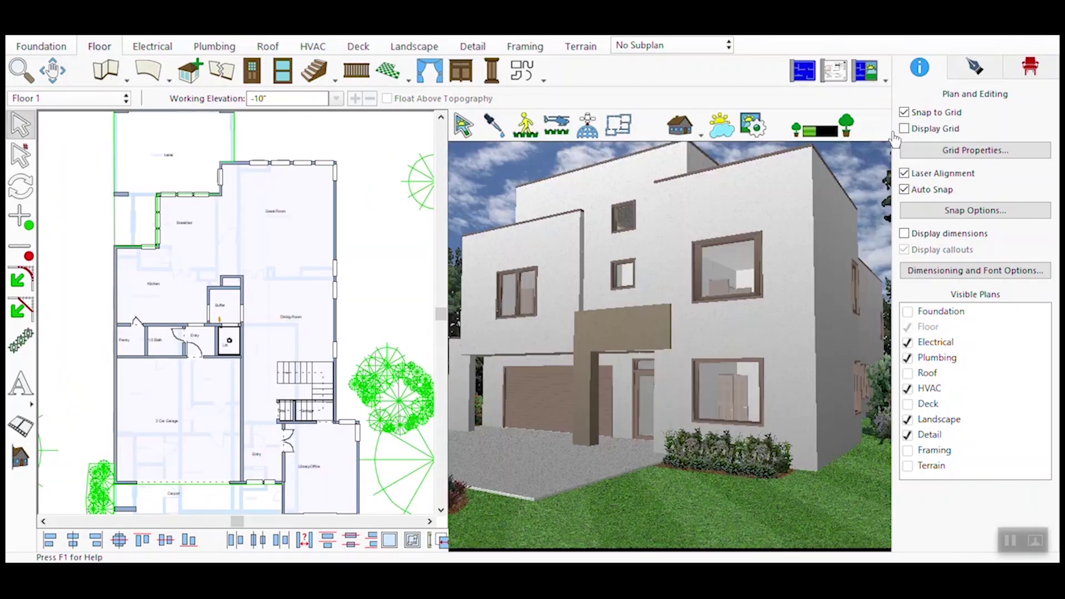
left_click_drag(593, 491, 503, 558)
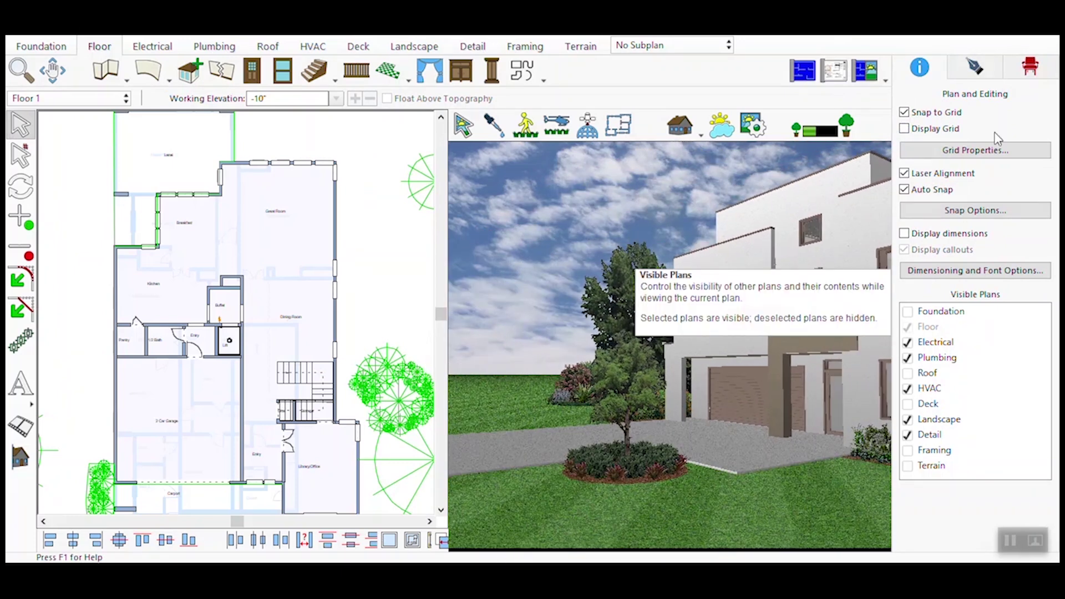
Show the PBR category of the custom user materials in the materials library
left_click(1022, 76)
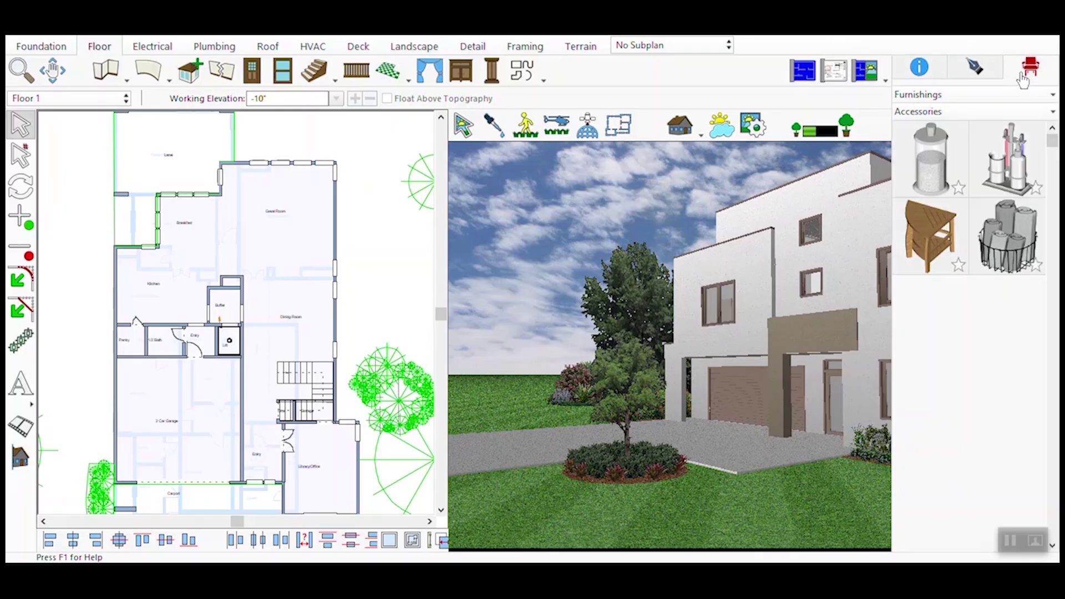
left_click(978, 99)
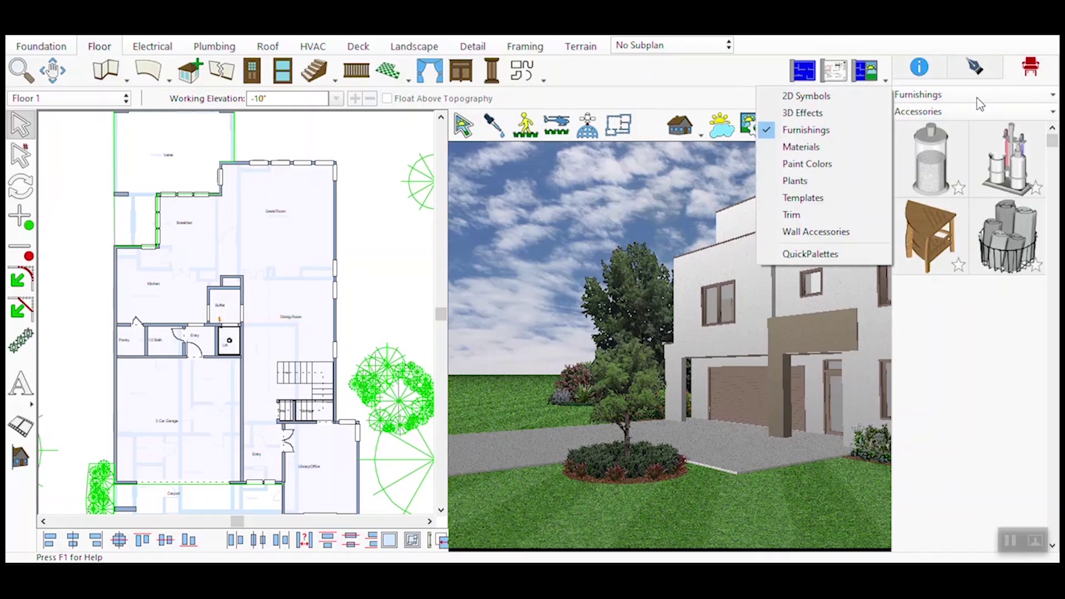
left_click(820, 149)
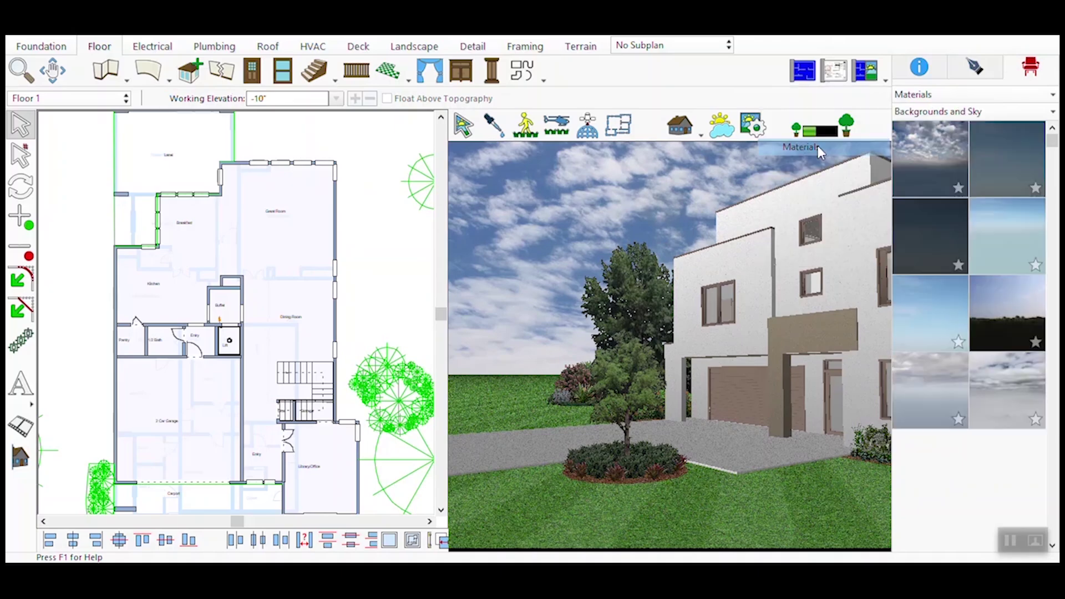
left_click(918, 111)
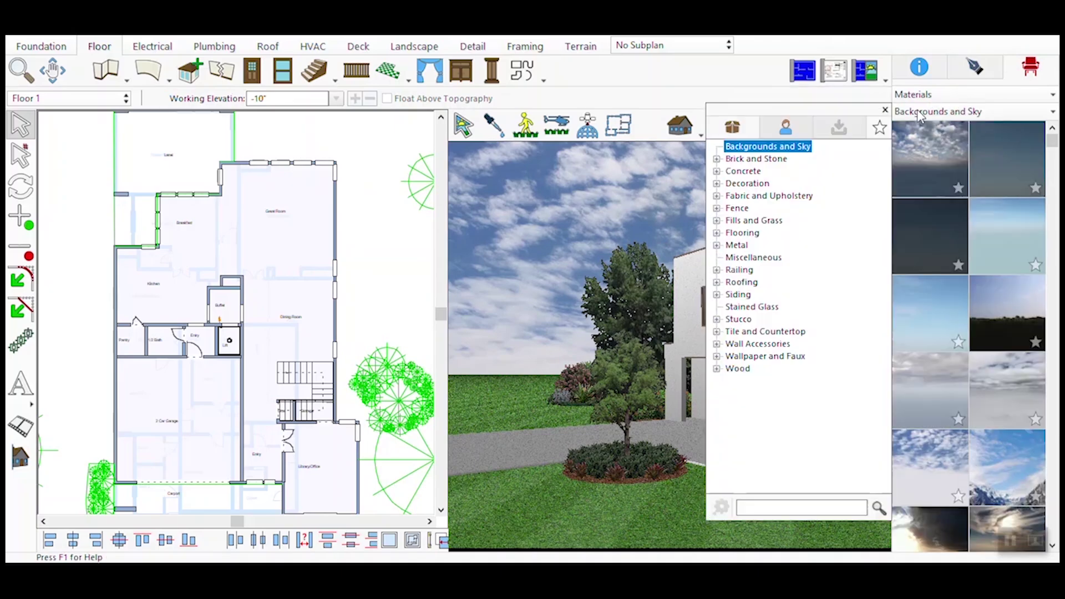
left_click(784, 132)
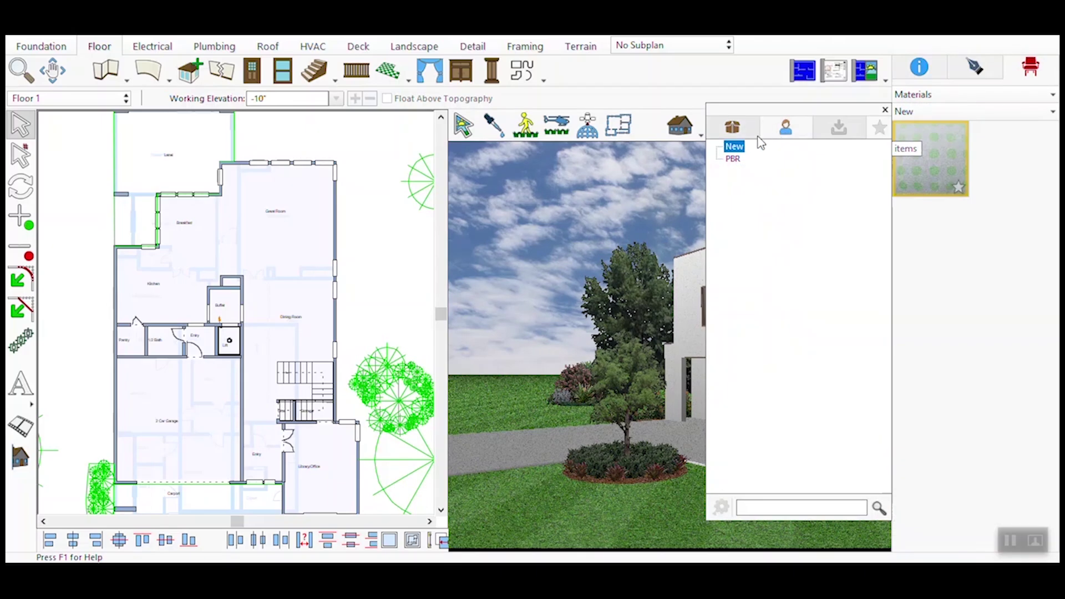
left_click(733, 159)
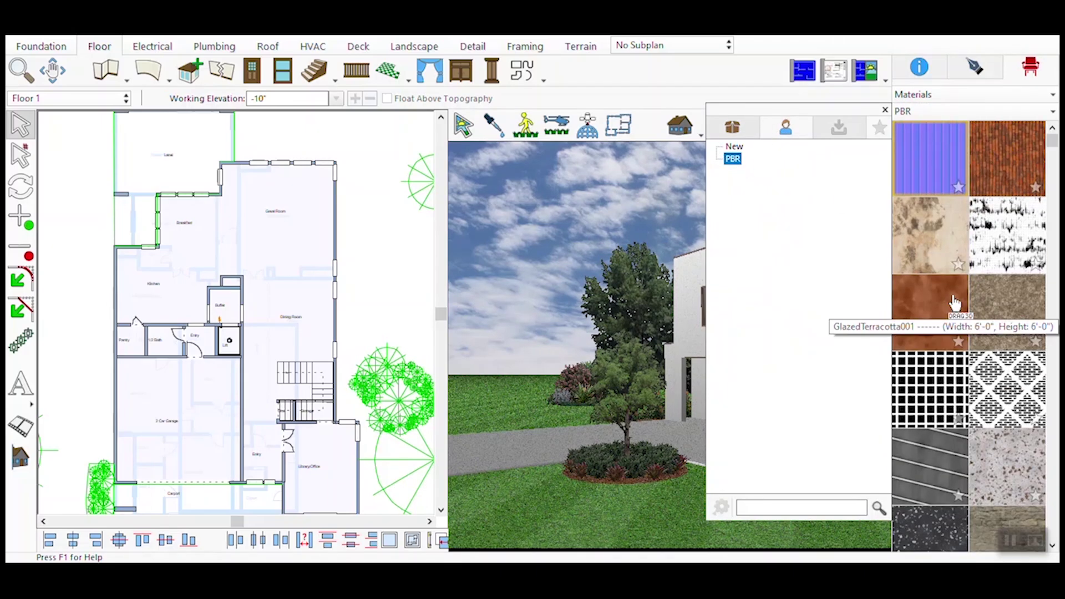
Open the PBR maps of the box_profile_metal_sheet_norm material and remove its Bump and Alpha maps
right_click(920, 177)
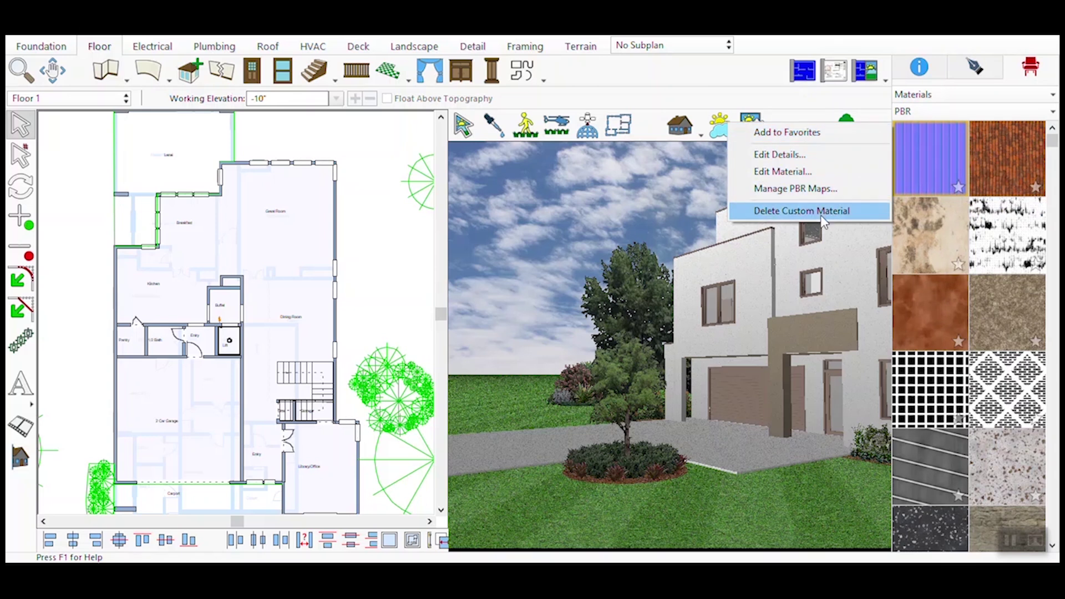
left_click(812, 194)
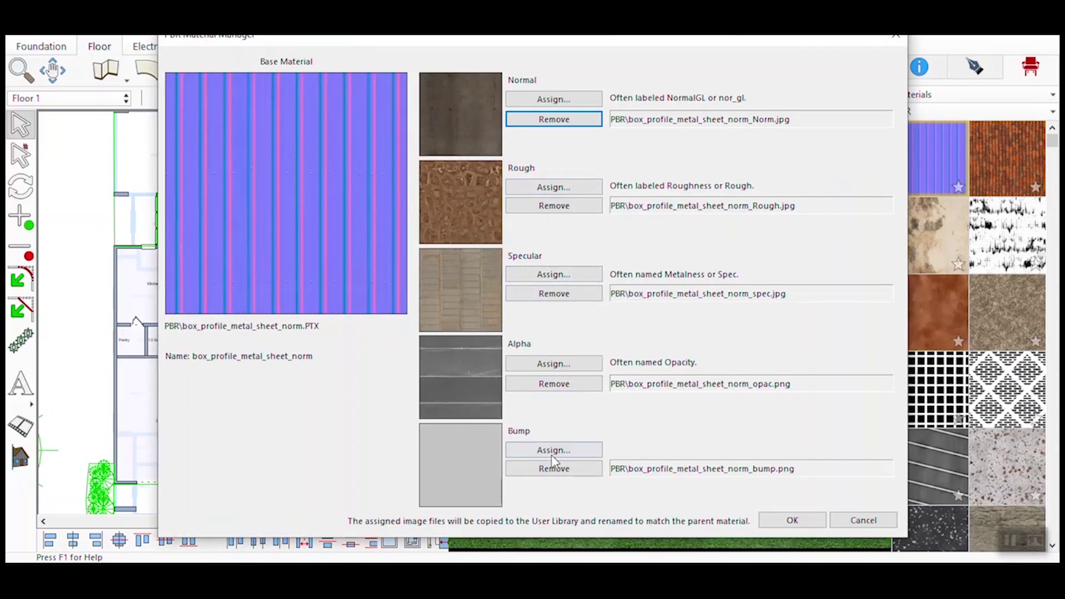
left_click(558, 470)
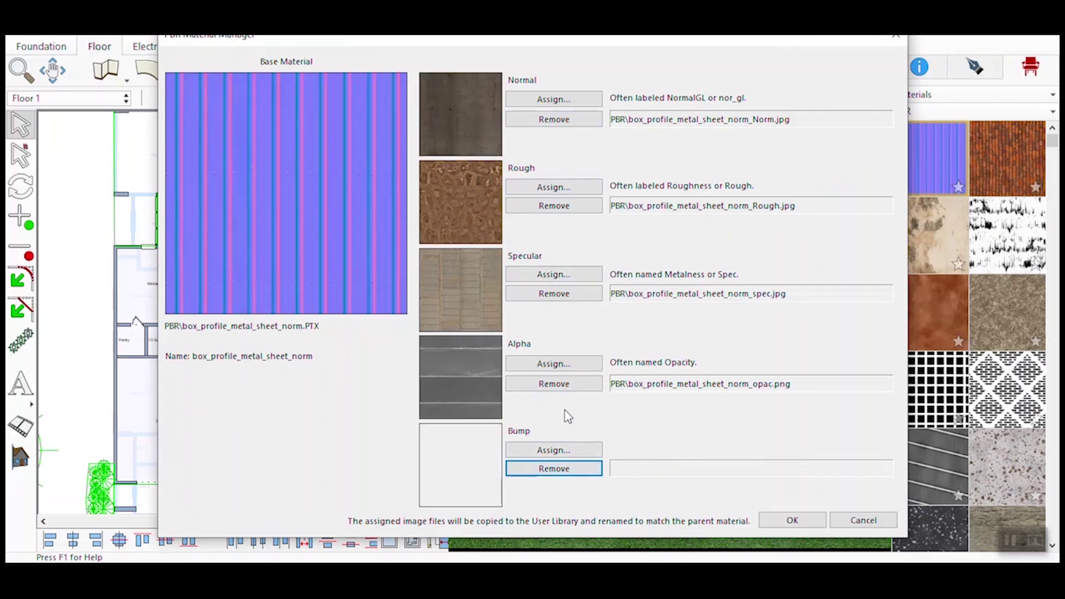
left_click(558, 388)
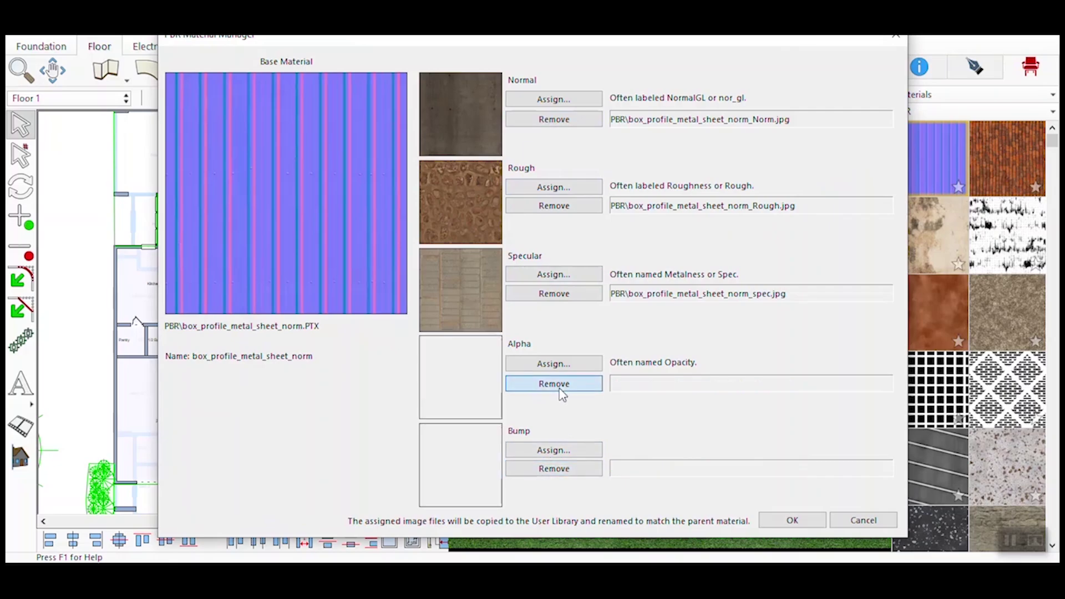
Assign concrete_brick_wall_001_rough.png from the Concrete folder as the material's Alpha map
left_click(541, 364)
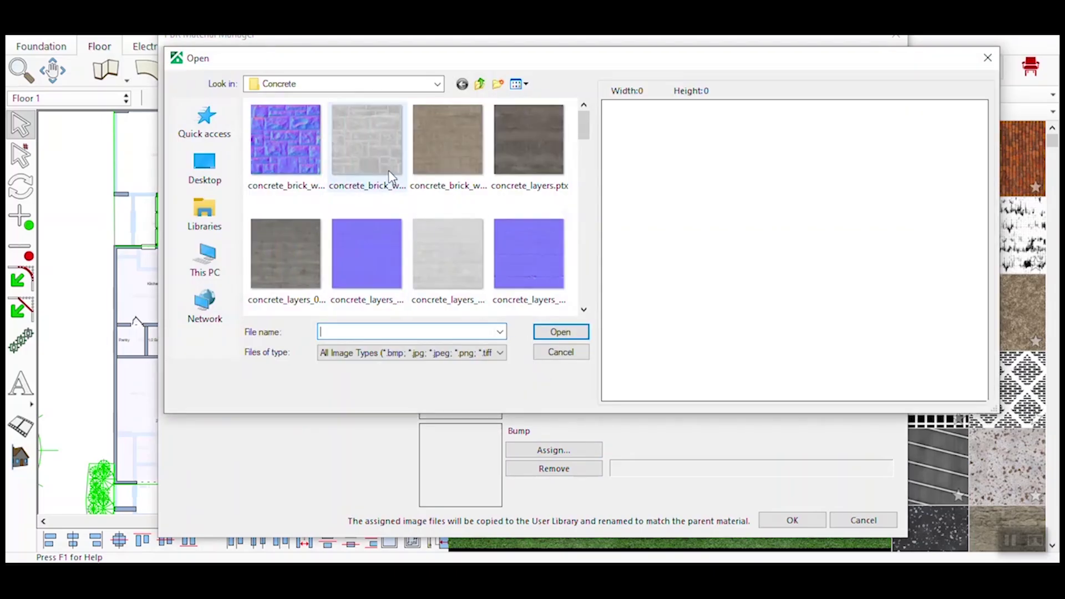
left_click(384, 167)
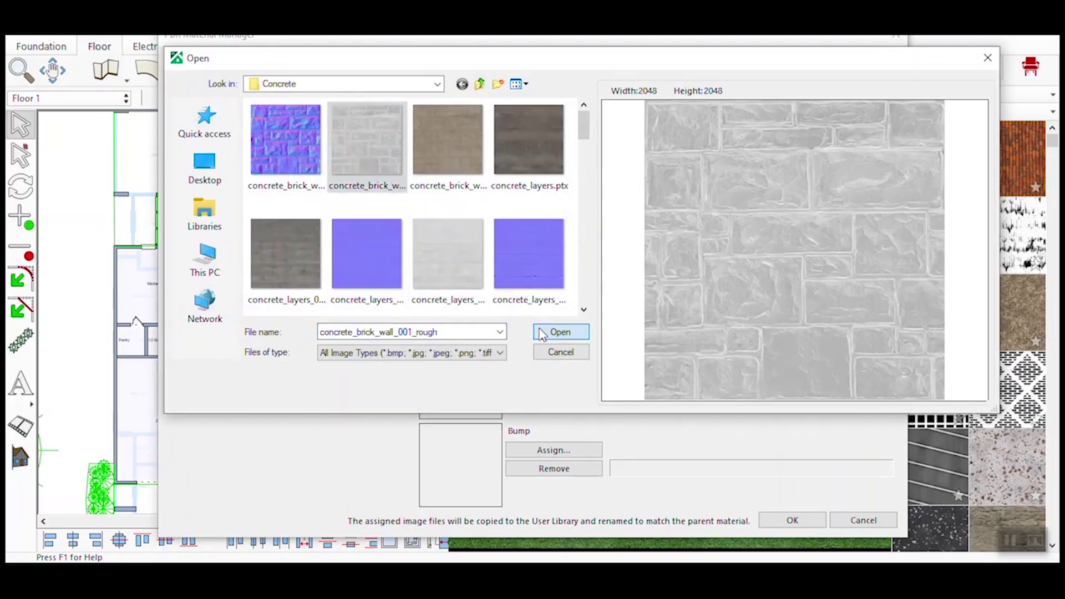
left_click(560, 332)
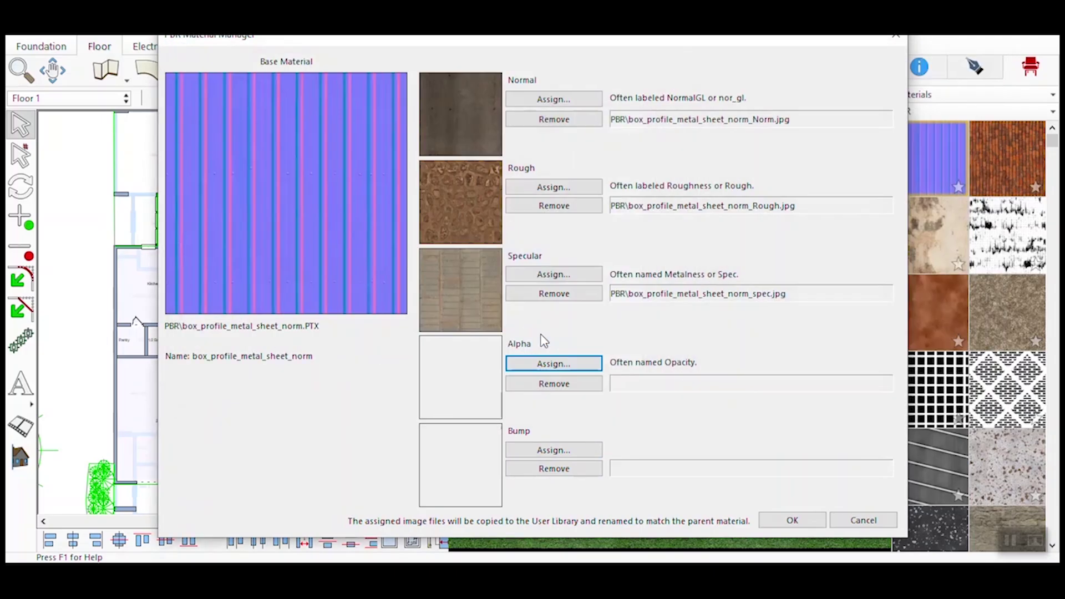
Assign rock_embedded_concrete_wall.ptx from the Concrete folder as the Bump map and accept the material's PBR map changes
left_click(551, 450)
scroll(410, 261, "down", 3)
scroll(409, 260, "down", 5)
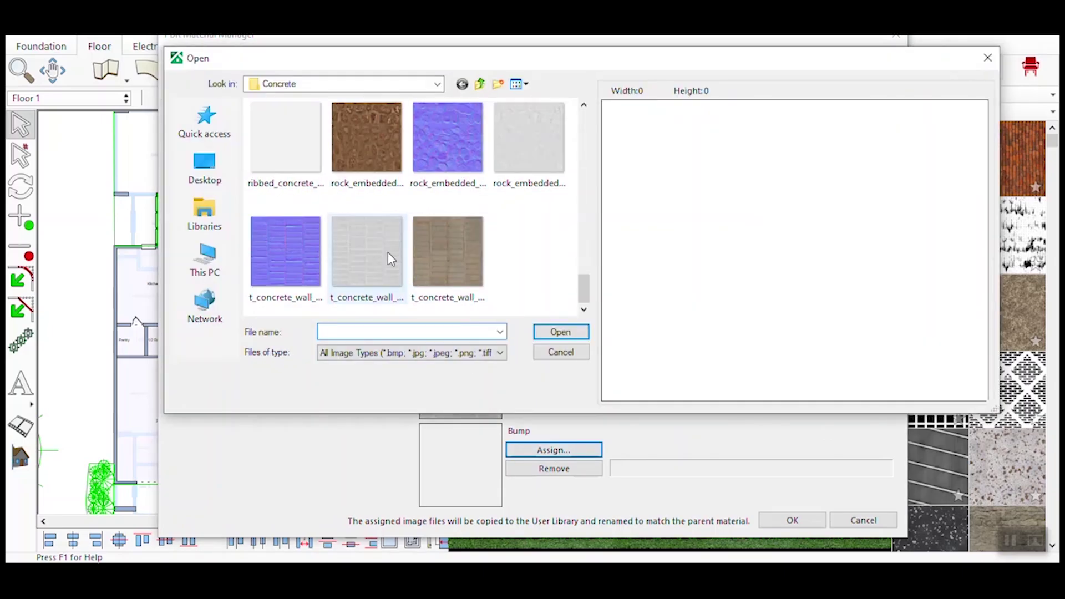
left_click(367, 179)
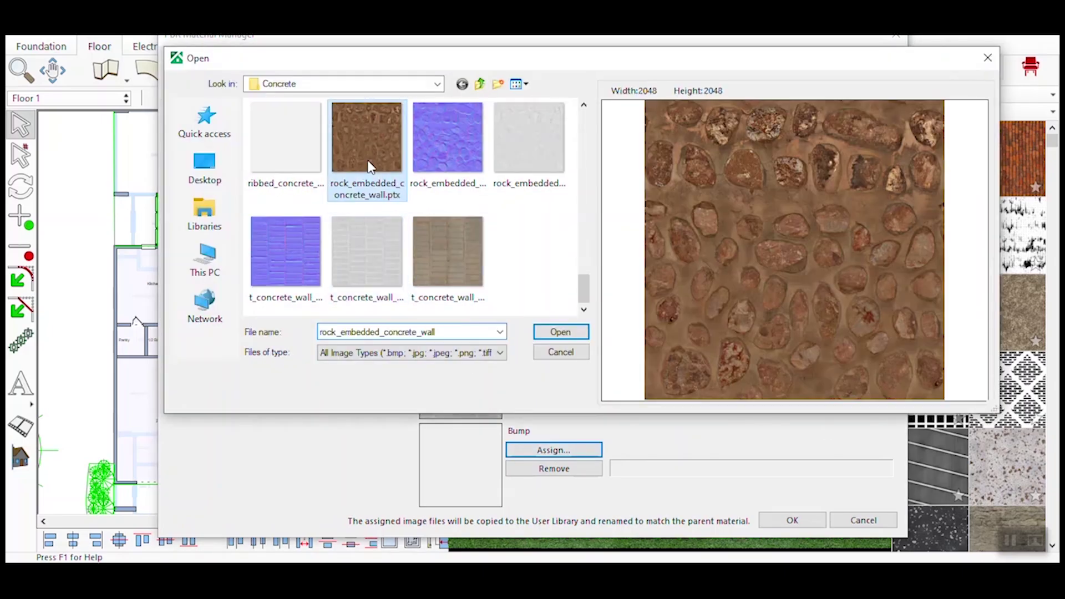
left_click(562, 333)
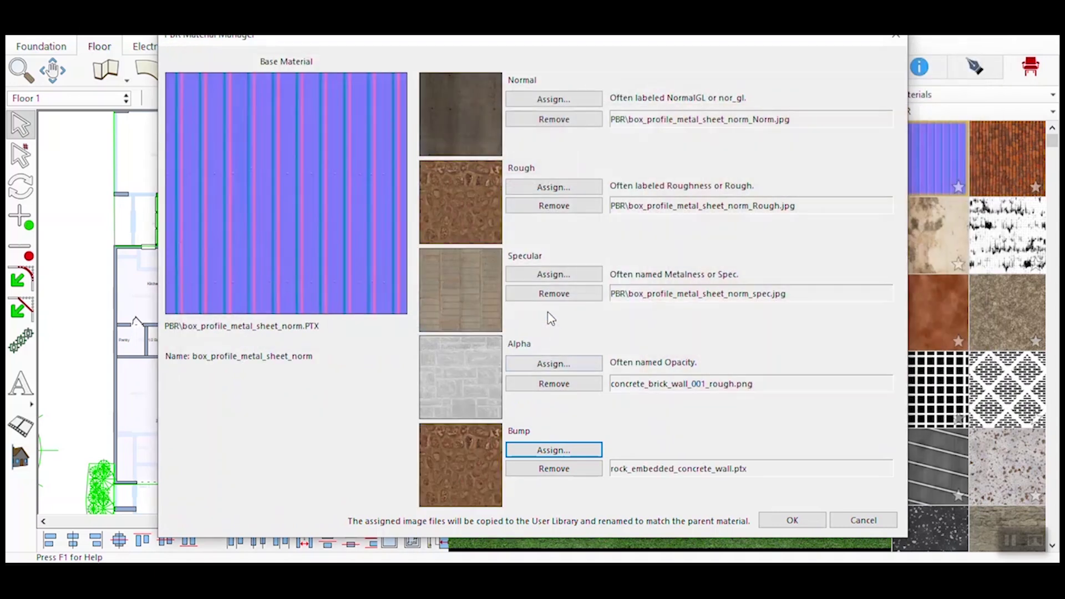
left_click(802, 524)
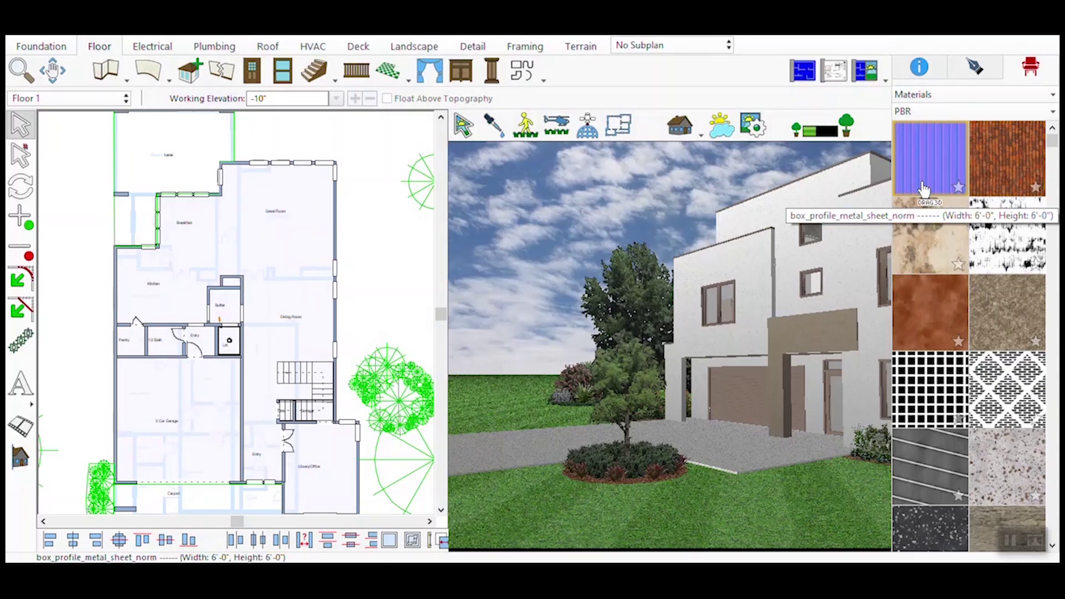
Apply box_profile_metal_sheet_norm to the driveway in the 3D view and replace it with MetalWalkway002_Opac using the Here Only option
left_click_drag(928, 179, 725, 437)
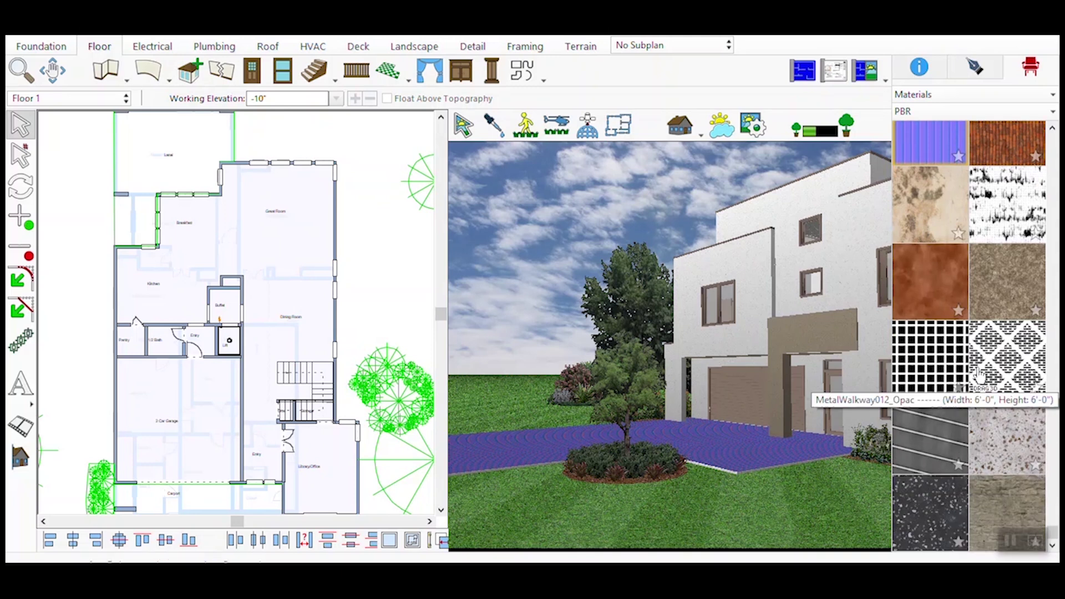
left_click(939, 398)
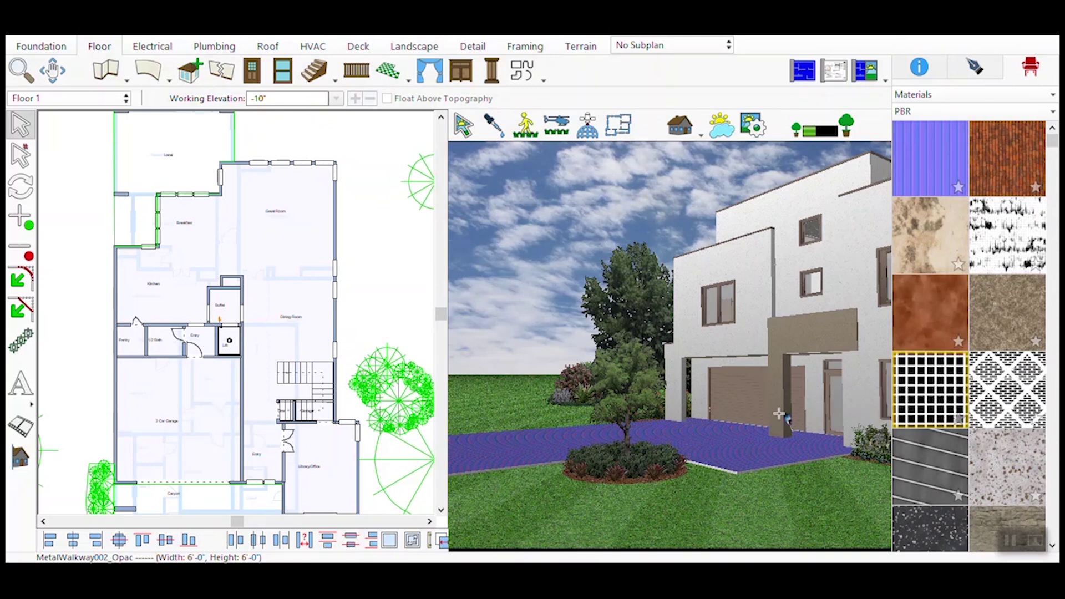
left_click(718, 440)
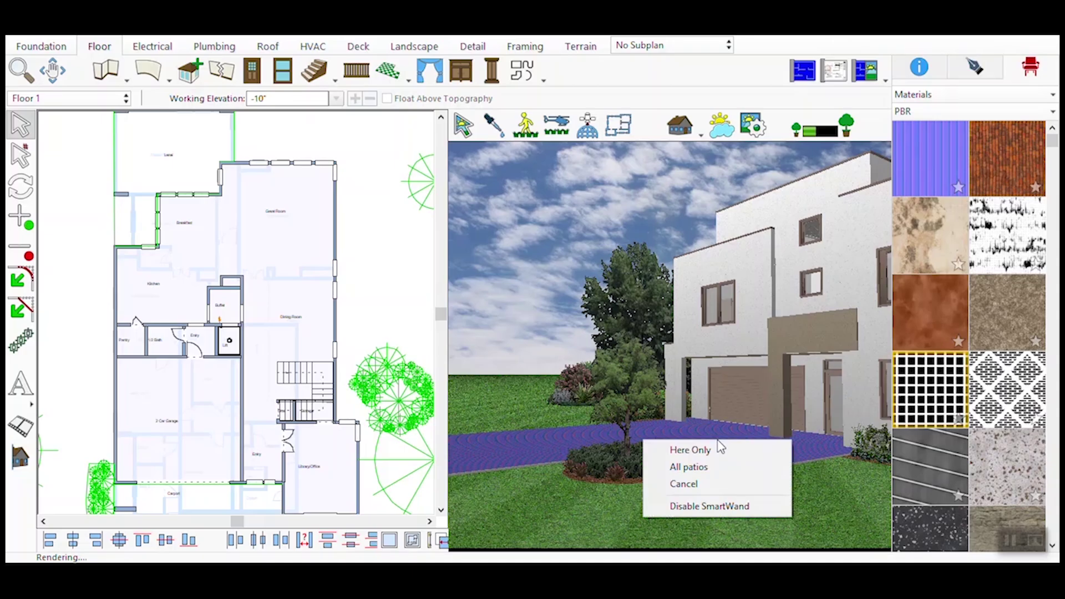
left_click(716, 451)
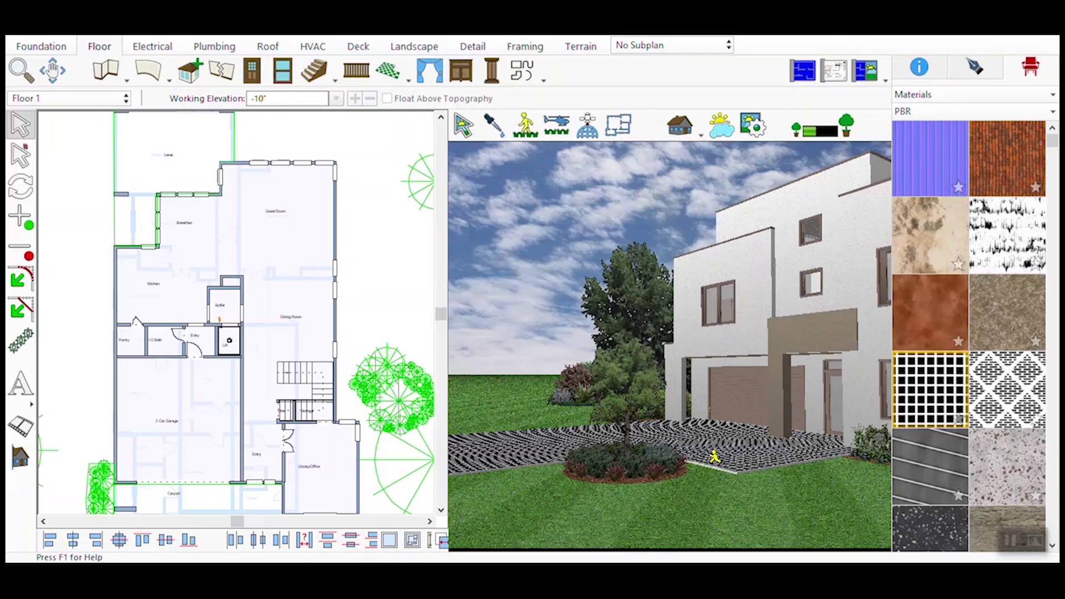